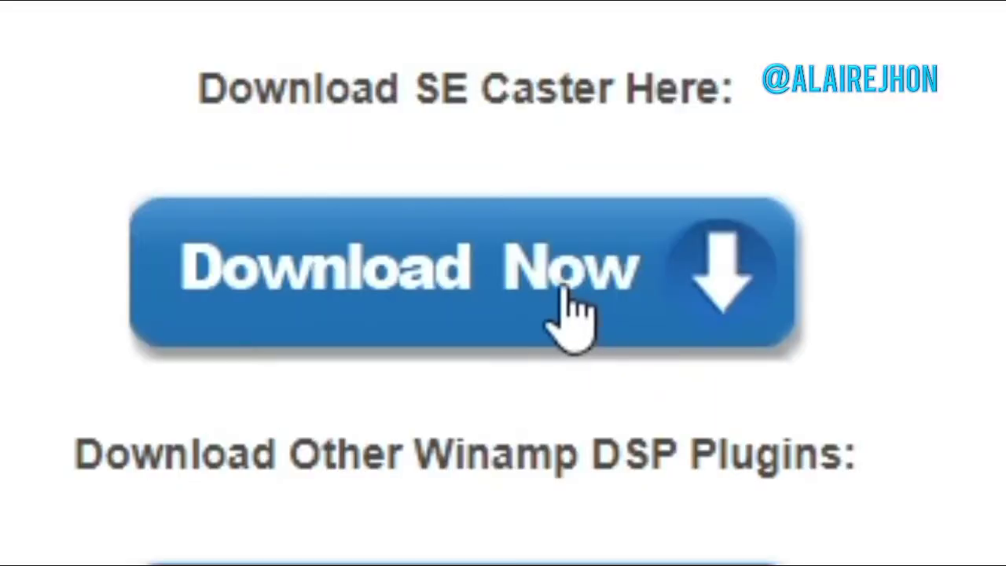
Download SECaster.zip (3.75 MB) from MediaFire and show it in the Downloads folder
click(560, 368)
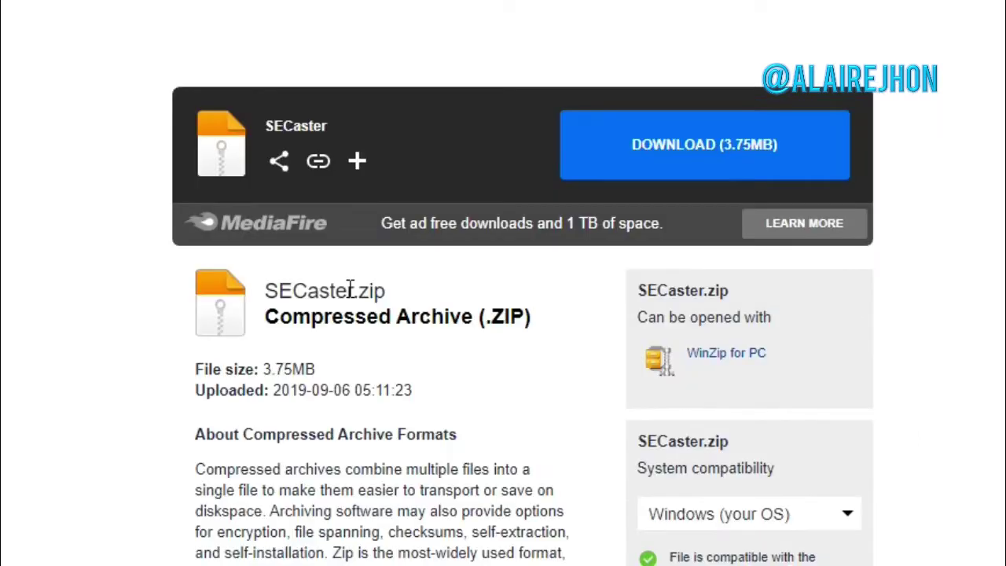
click(655, 148)
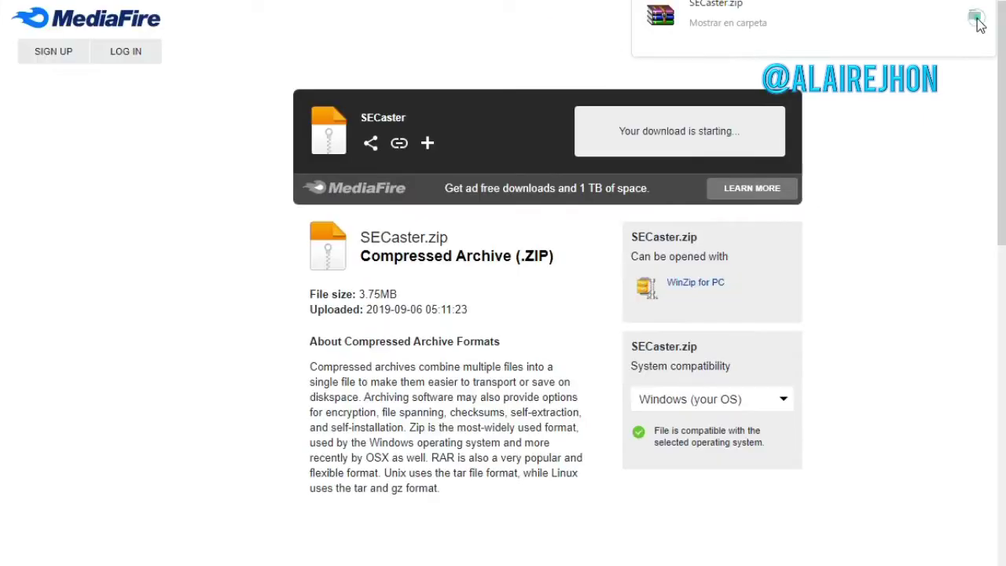
click(977, 19)
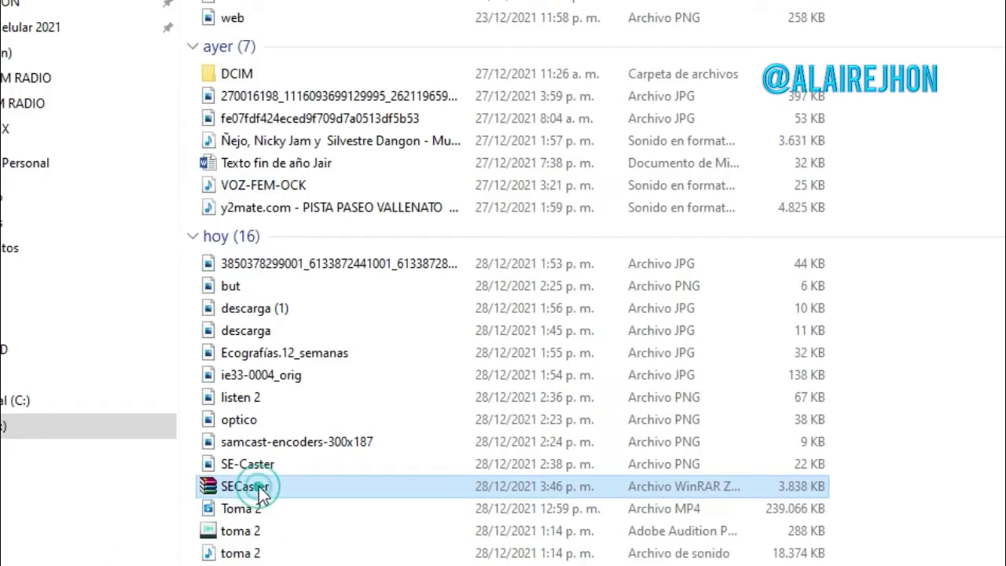
Extract SECaster.zip here and open the extracted SECaster folder
right_click(258, 487)
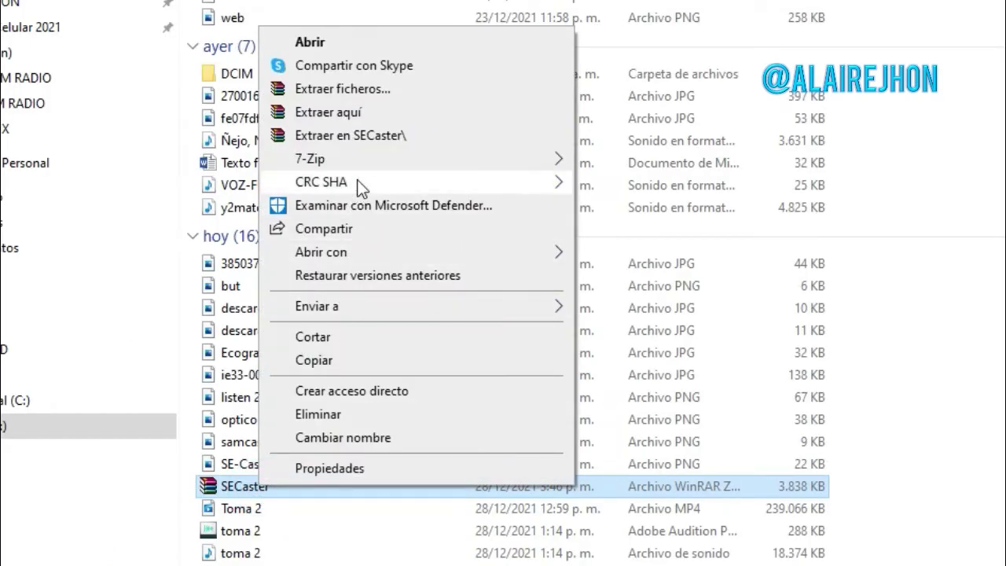
click(368, 138)
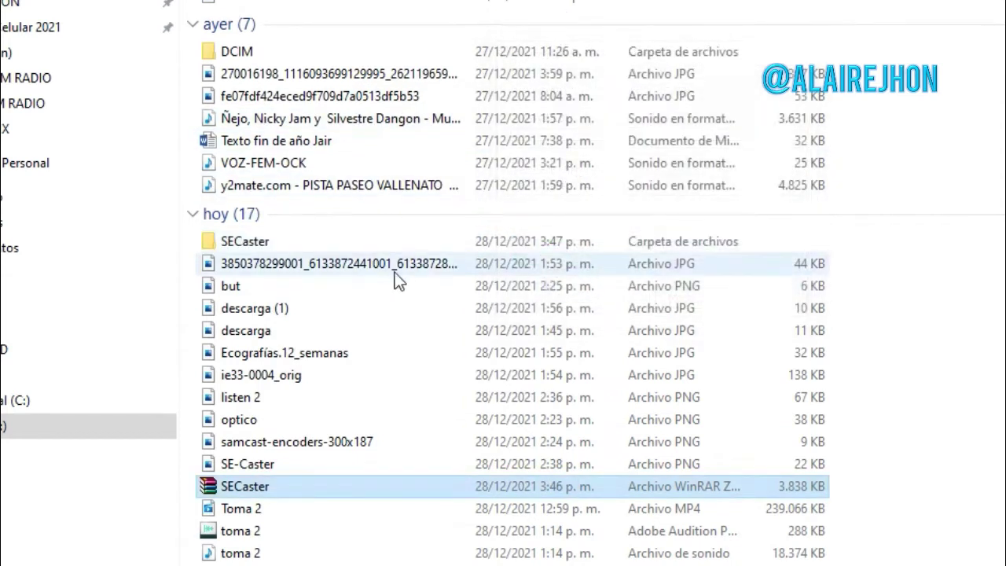
click(263, 245)
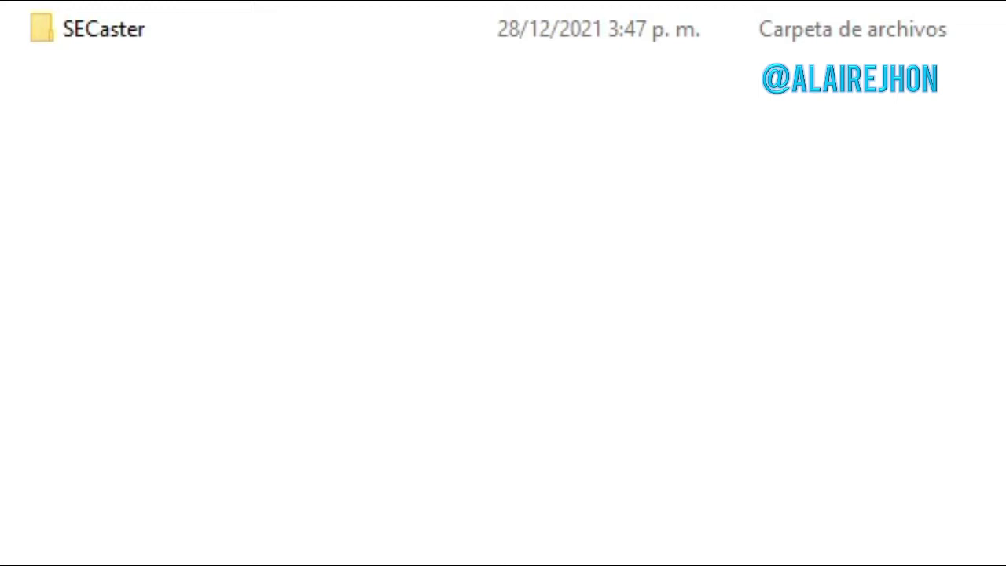
click(96, 36)
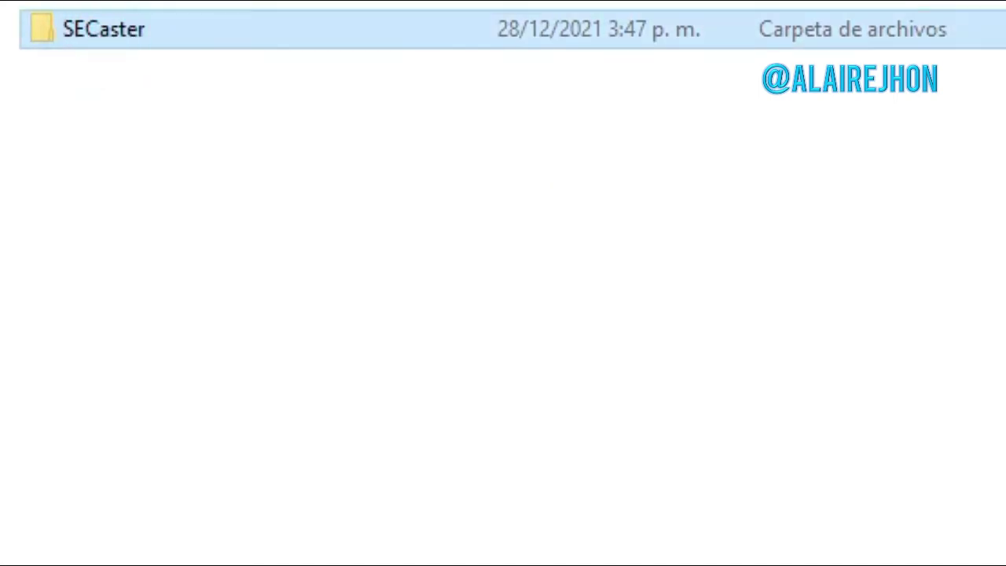
Send SECaster.exe to the desktop as a shortcut
right_click(57, 130)
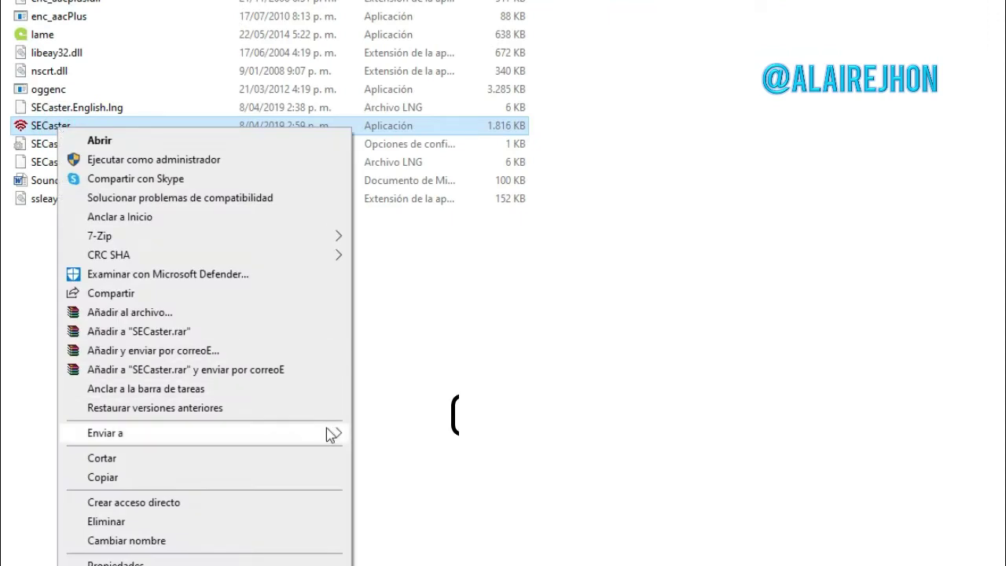
mouse_move(328, 436)
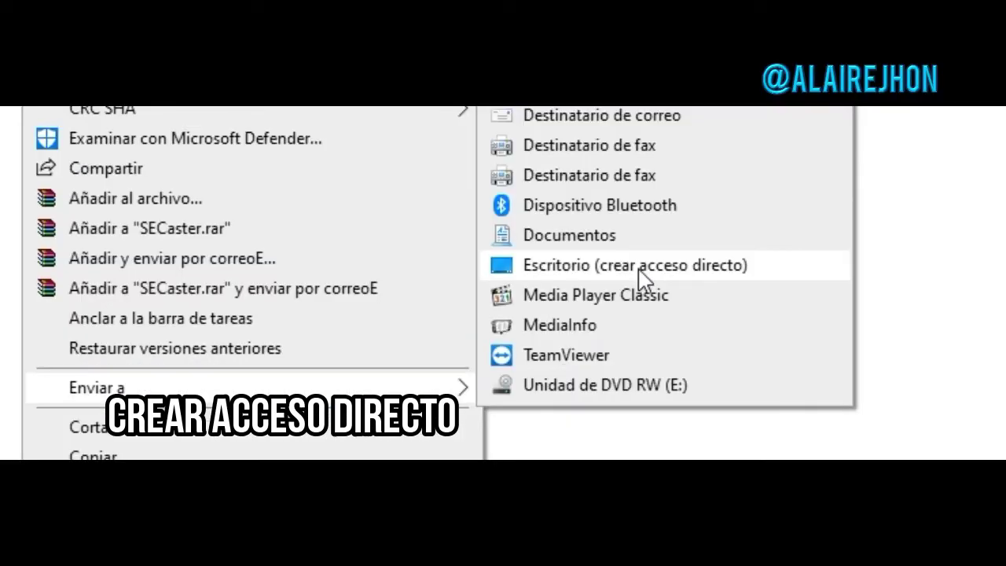
click(639, 275)
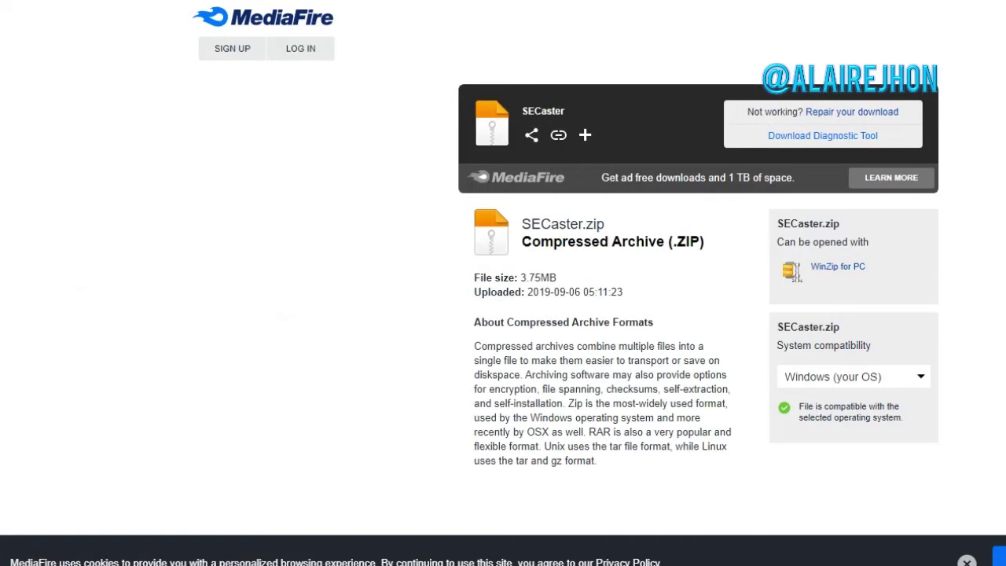
key(ctrl+shift+a)
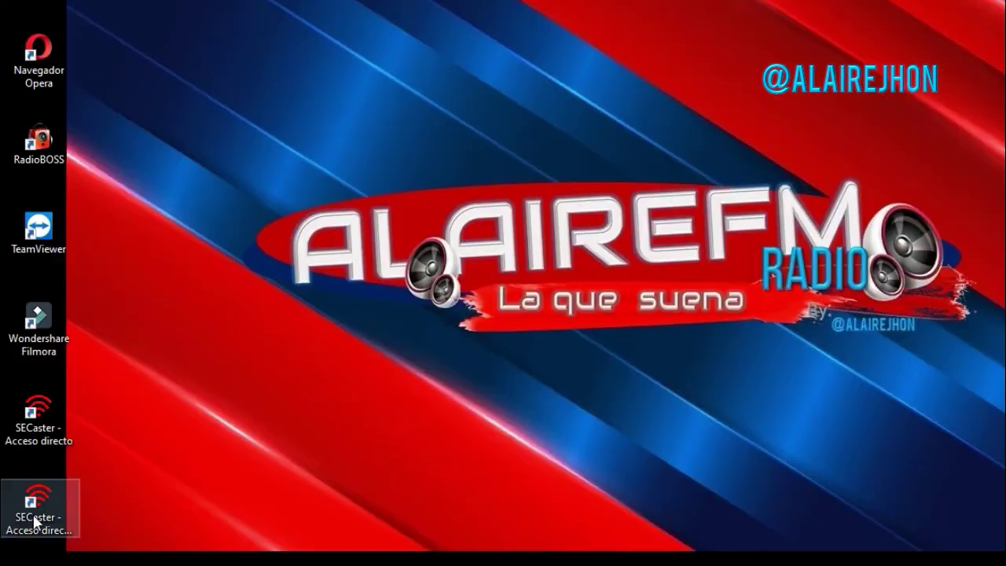
Launch SE Caster and choose Micrófono (JieLi BR17) as the input device in Settings
double_click(213, 236)
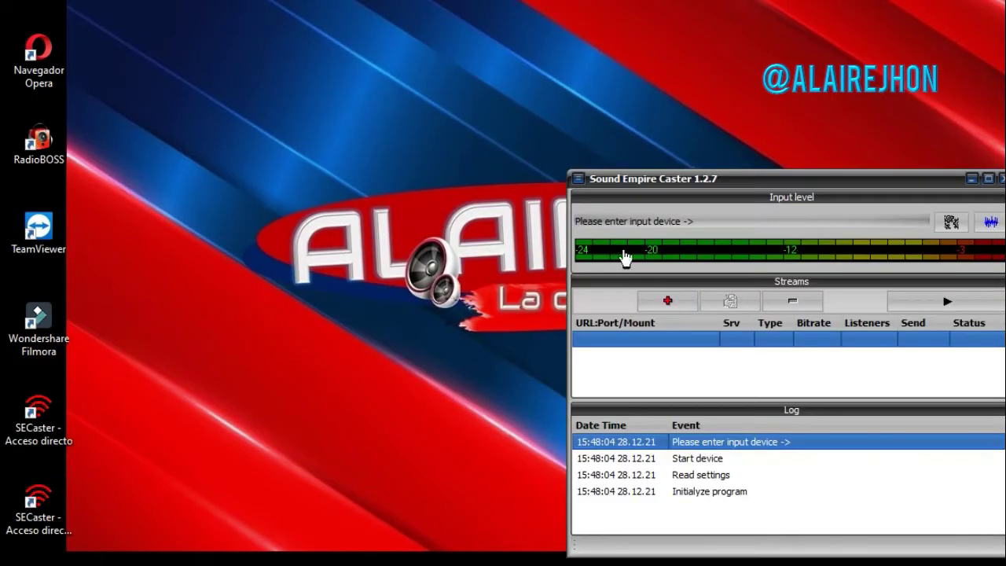
drag(653, 177, 375, 4)
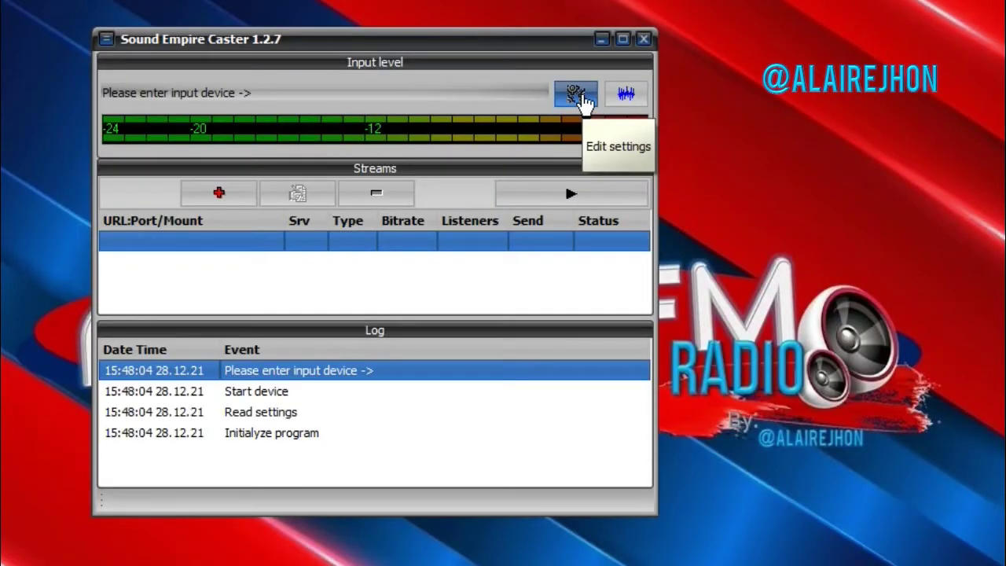
click(578, 96)
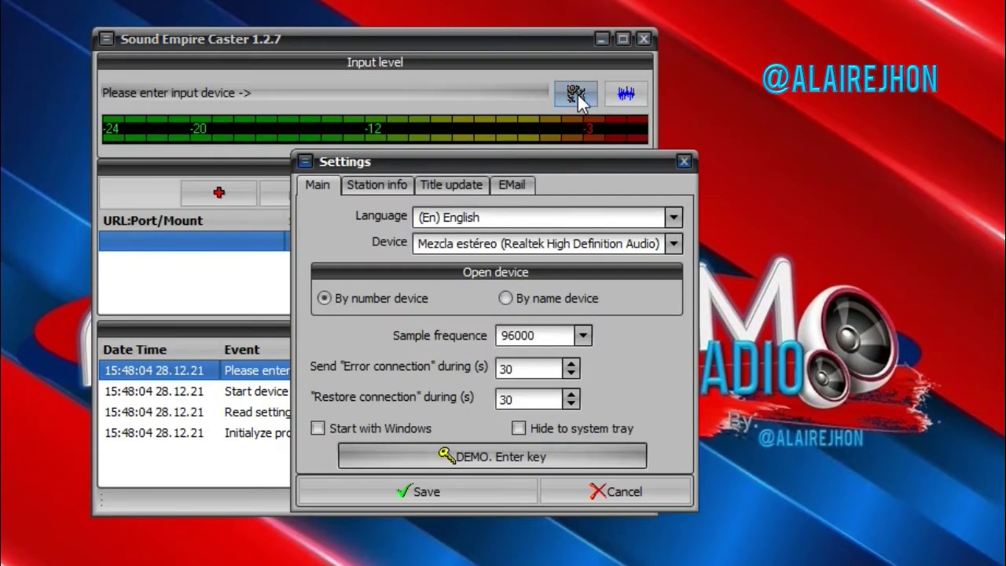
click(564, 243)
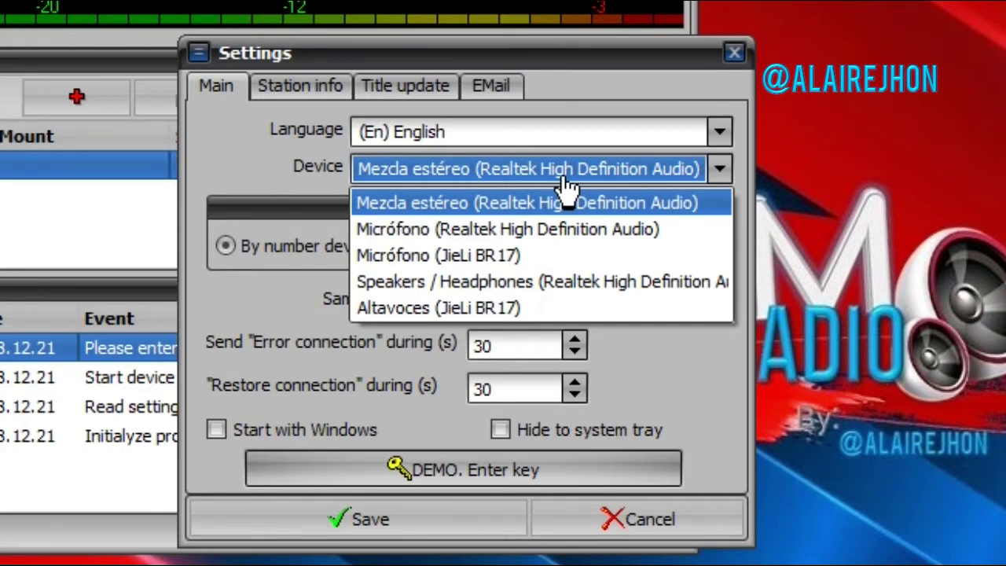
key(Down)
key(Down)
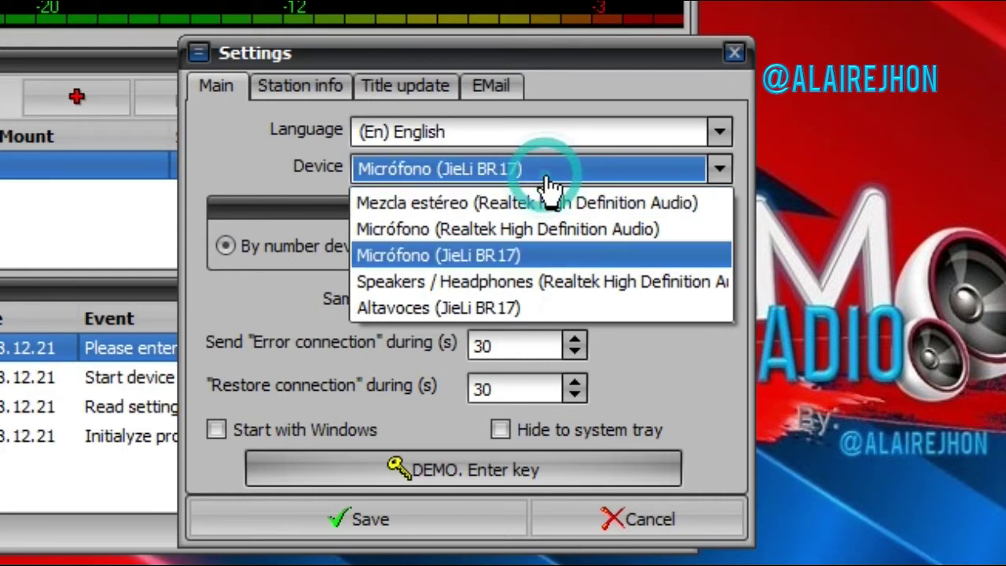
click(526, 251)
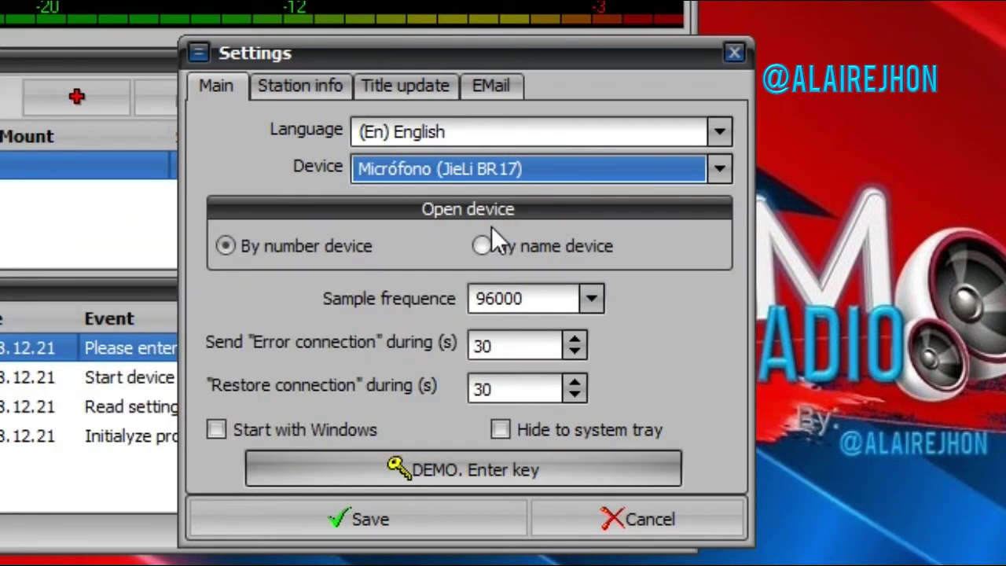
Keep English as the language, review the Station info tab, and save the settings
click(462, 134)
click(464, 135)
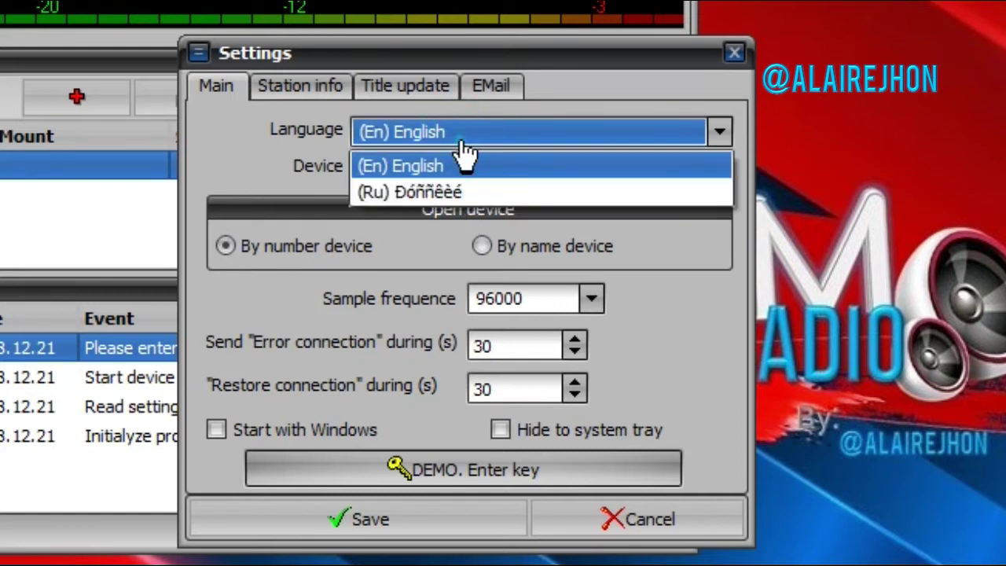
click(325, 89)
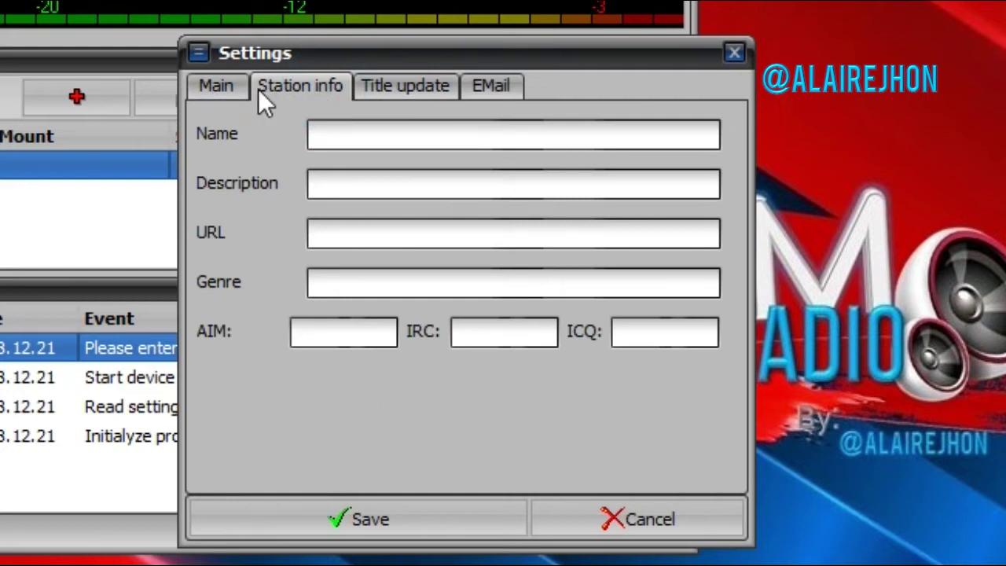
click(209, 88)
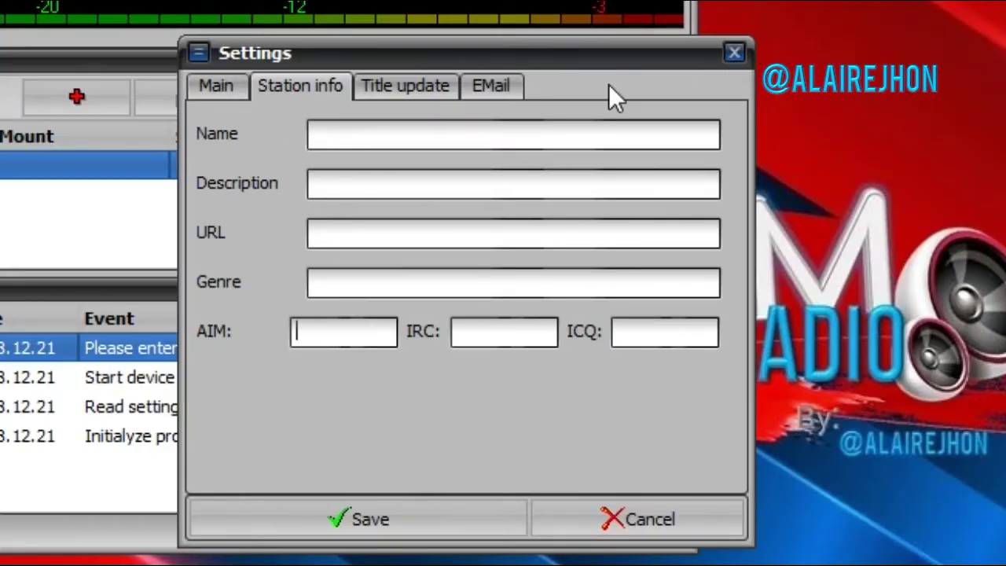
click(742, 53)
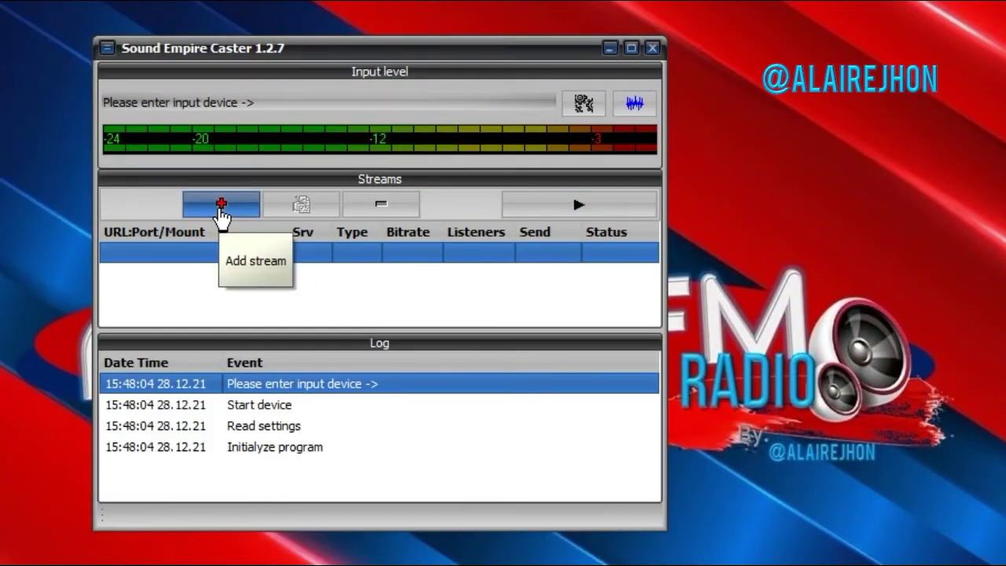
Open a new Stream settings form, then the AL AIRE FM RADIO dashboard in Zeno Tools
click(221, 211)
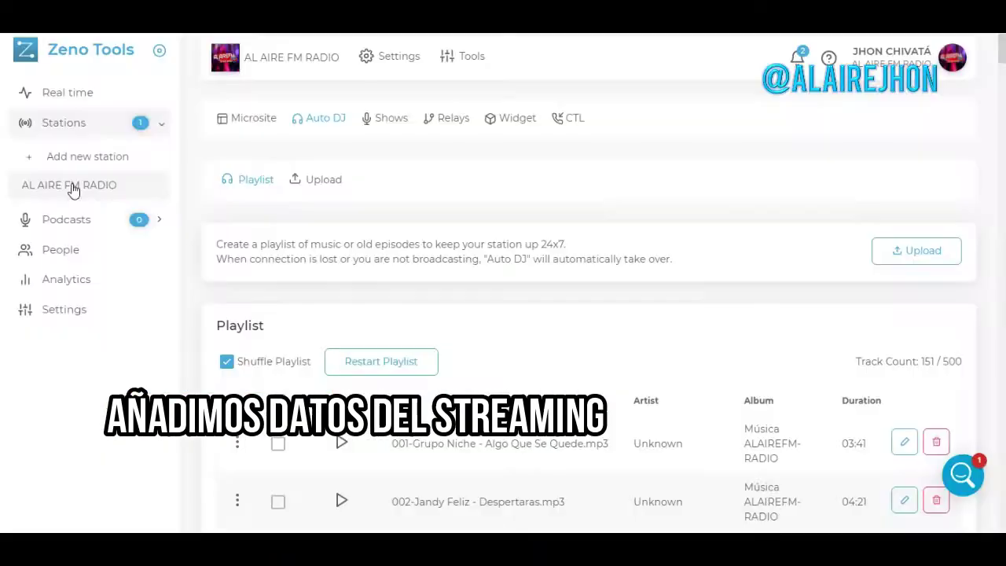
click(74, 188)
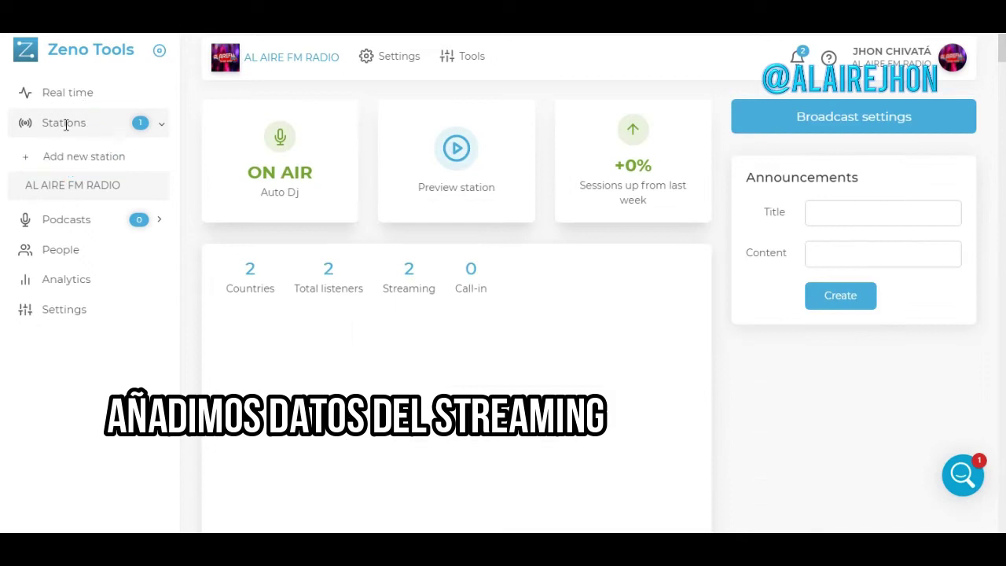
click(63, 124)
Show Zeno's Broadcast settings on the Icecast tab, with server fluoz.zeno.fm and port 80
scroll(550, 328, down, 2)
scroll(550, 328, up, 2)
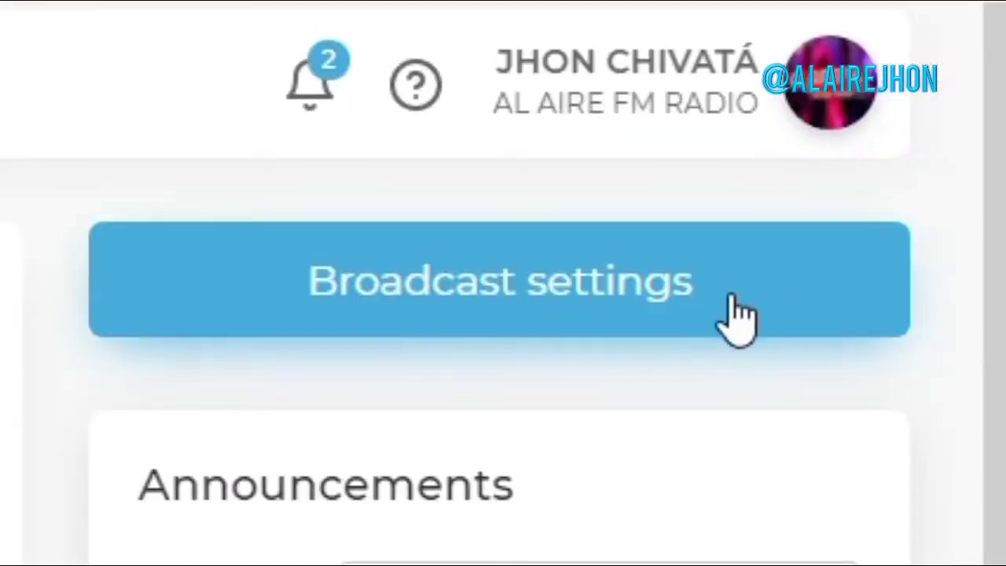
click(736, 314)
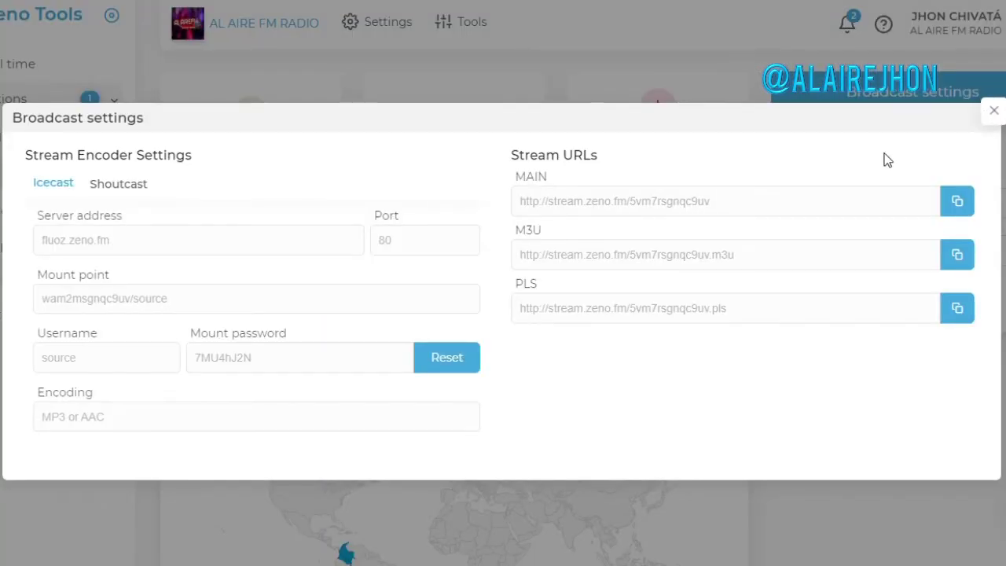
click(67, 189)
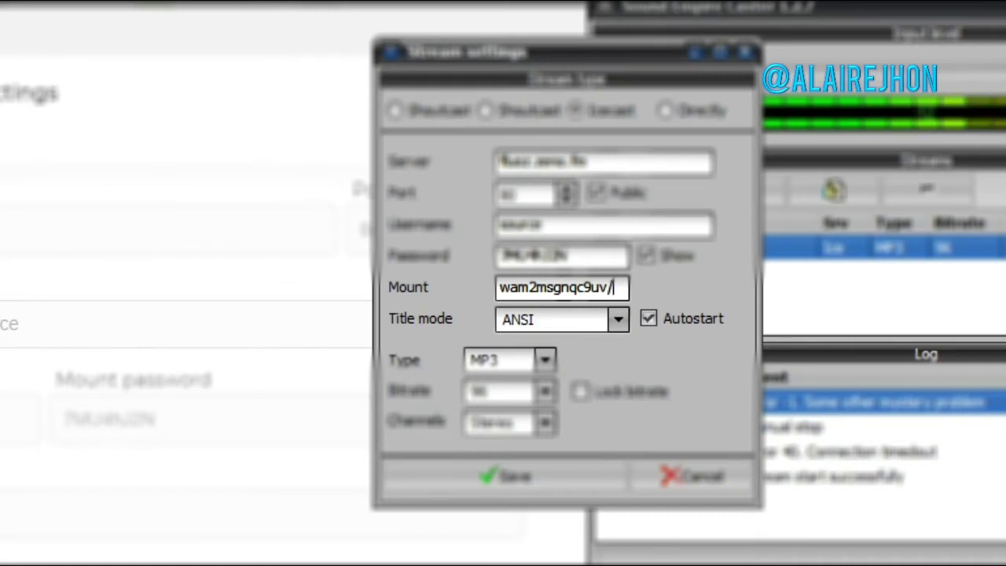
Finish the mount ending in /source and save the Zeno stream so it goes online
text(ource)
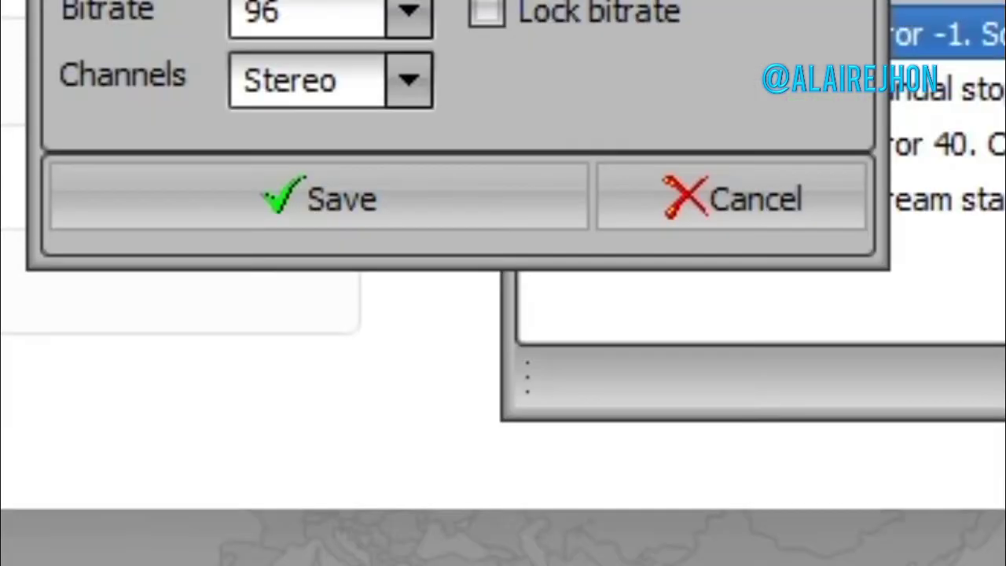
click(358, 198)
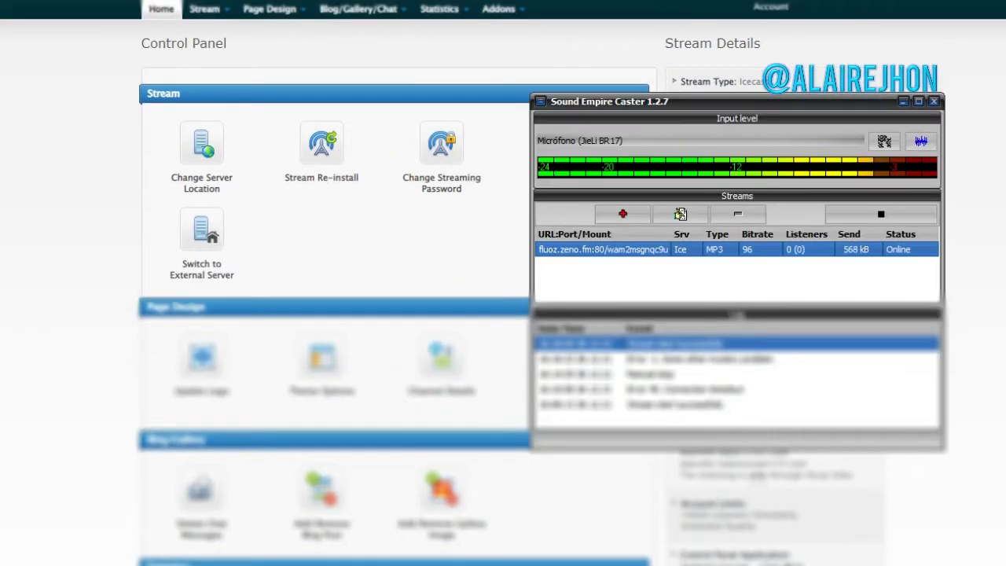
Turn on the Listen2MyRadio stream and begin adding a second caster stream
drag(681, 101, 253, 105)
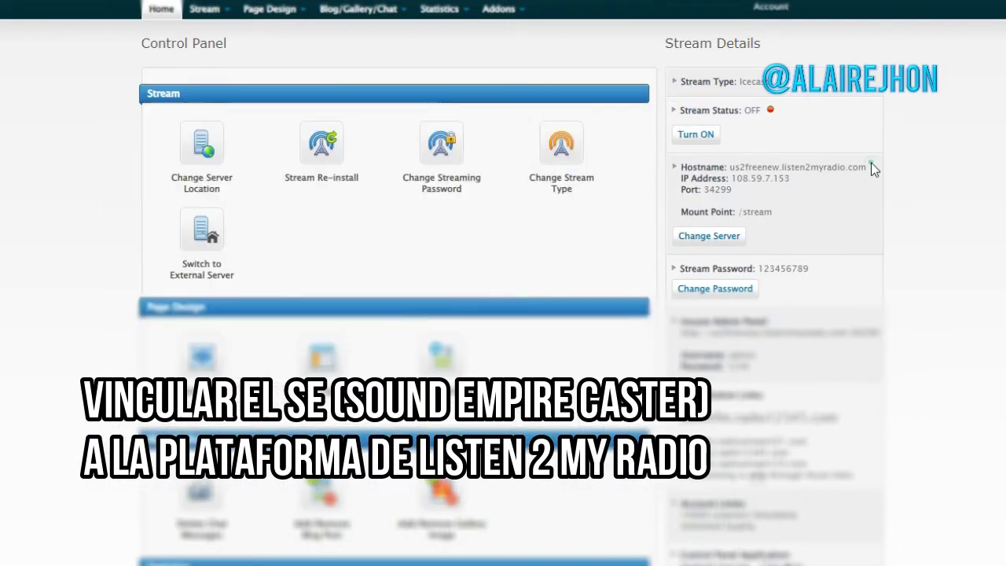
click(700, 137)
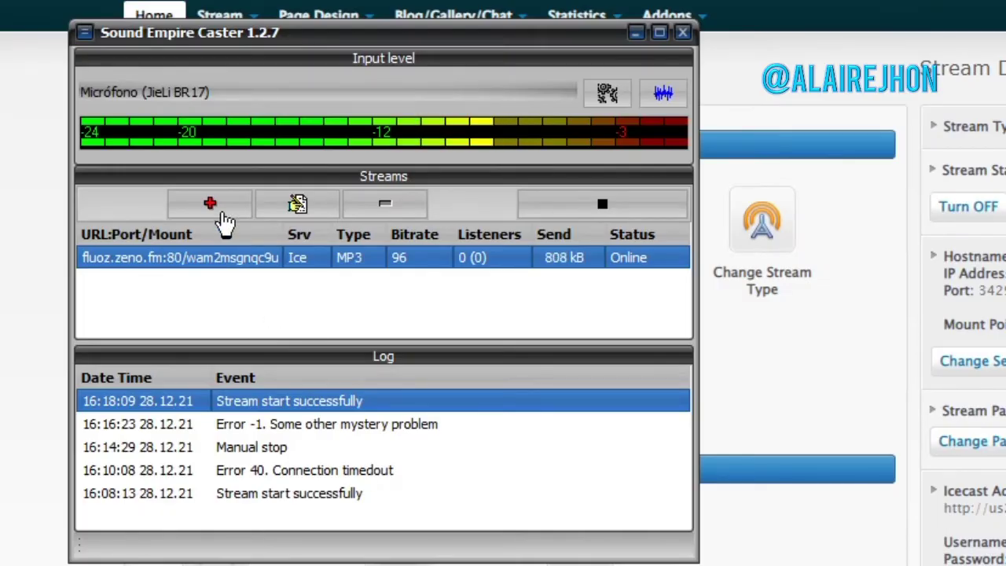
click(214, 206)
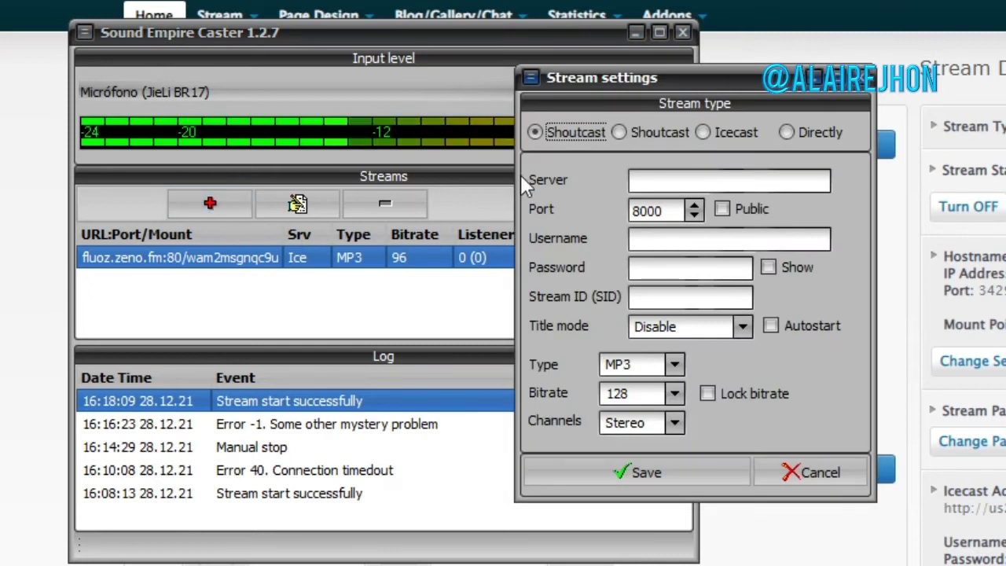
Set the stream type to Icecast with server 108.59.7.153 and port 34299
drag(656, 82, 657, 160)
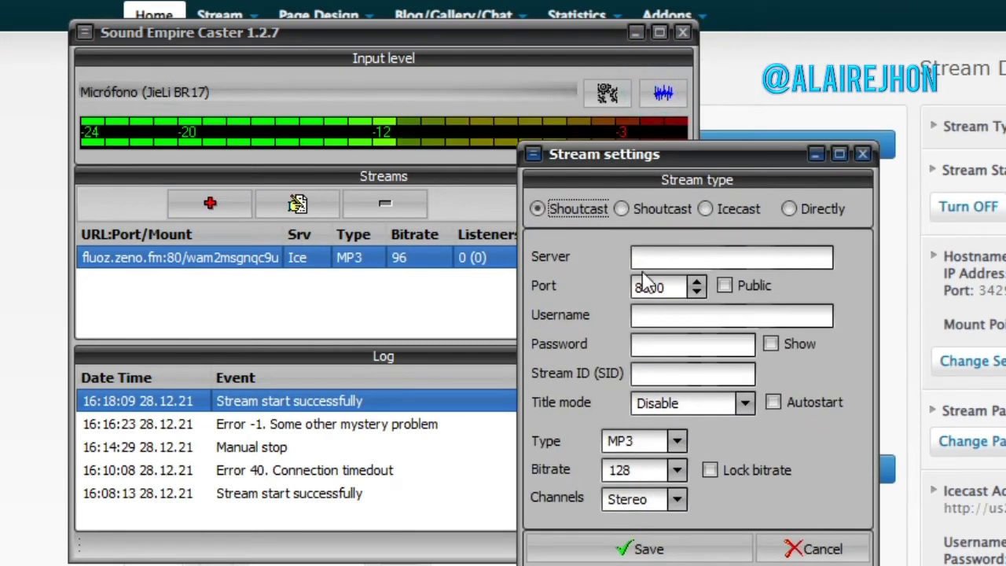
click(714, 213)
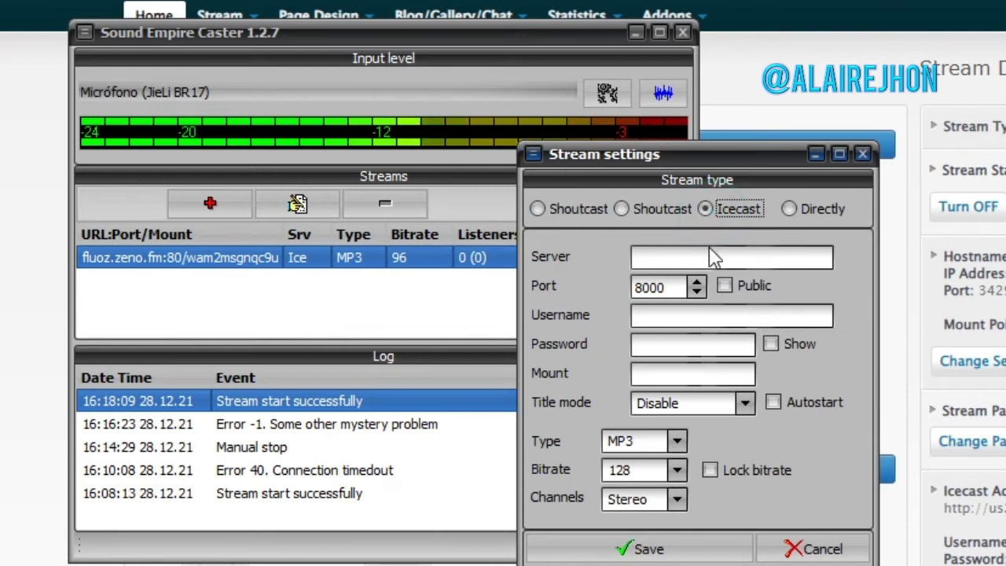
drag(706, 164, 619, 53)
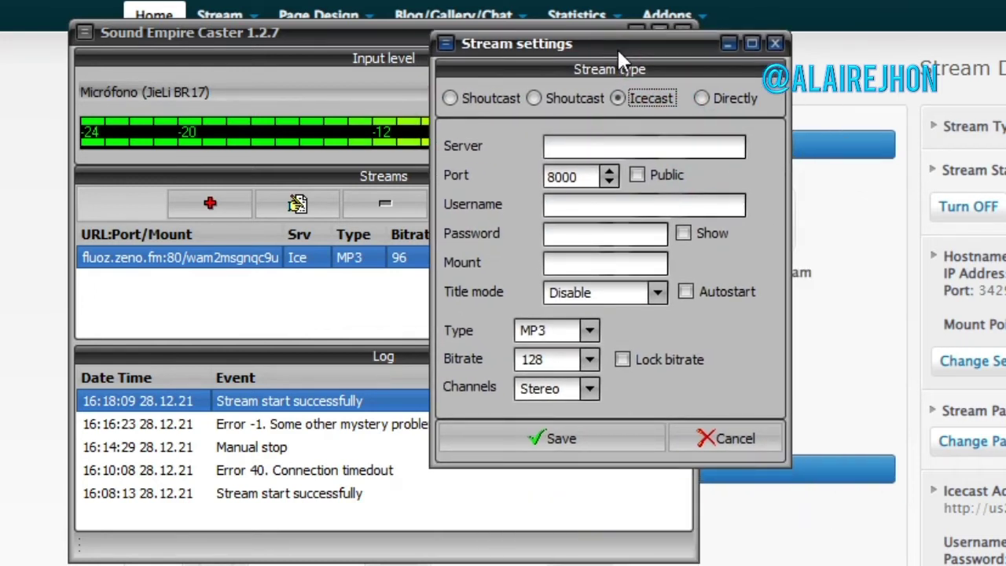
click(626, 152)
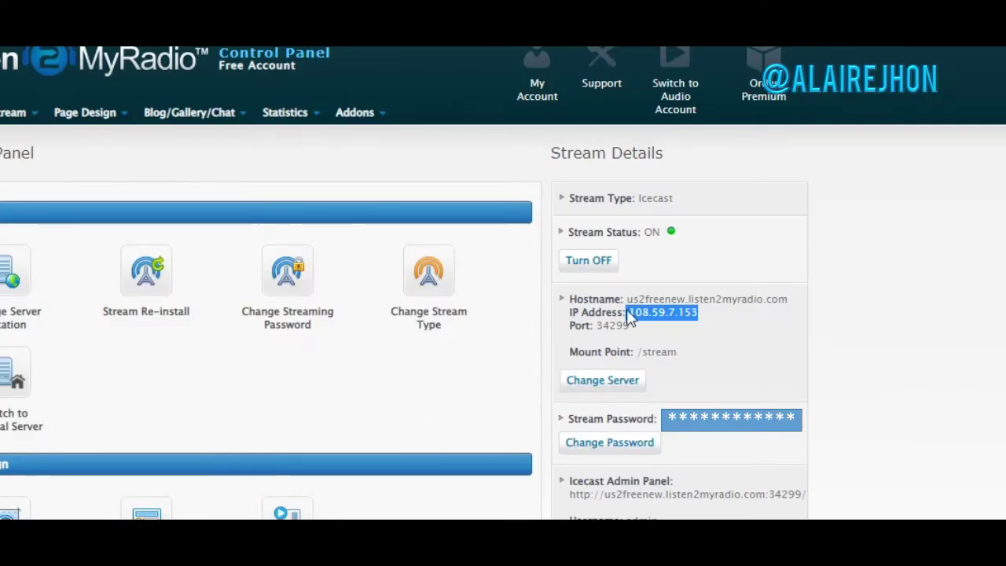
right_click(633, 315)
click(694, 277)
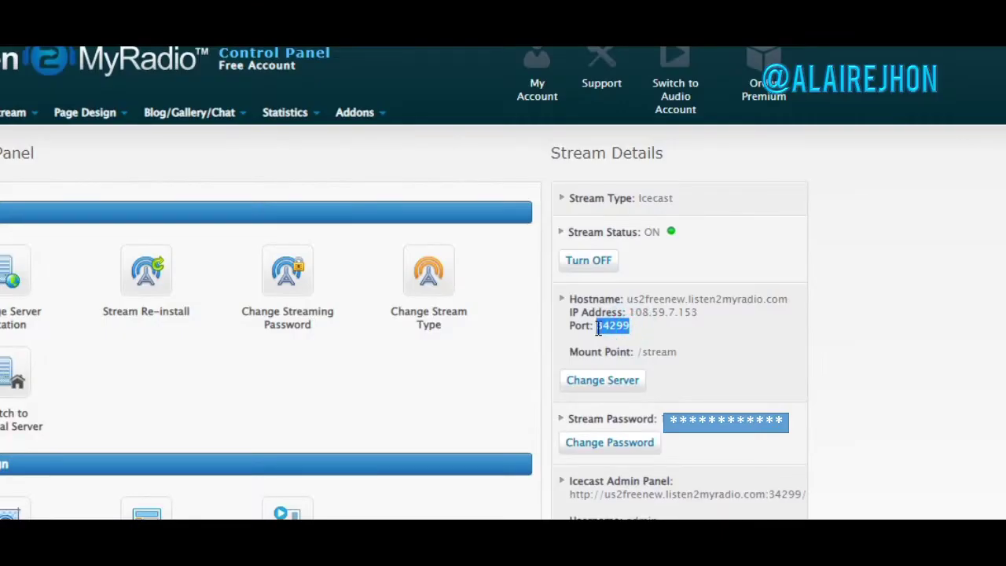
right_click(621, 323)
click(641, 289)
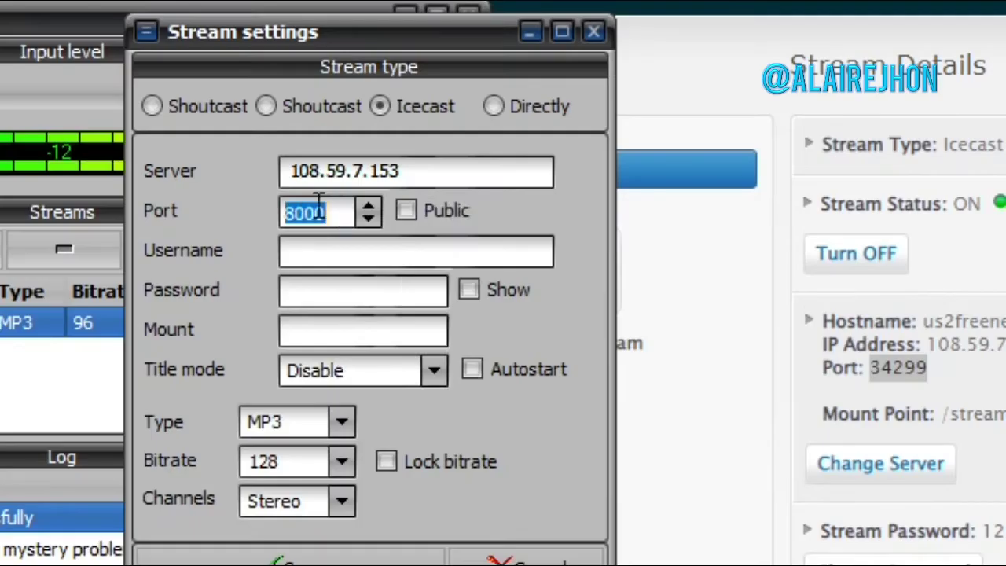
right_click(285, 234)
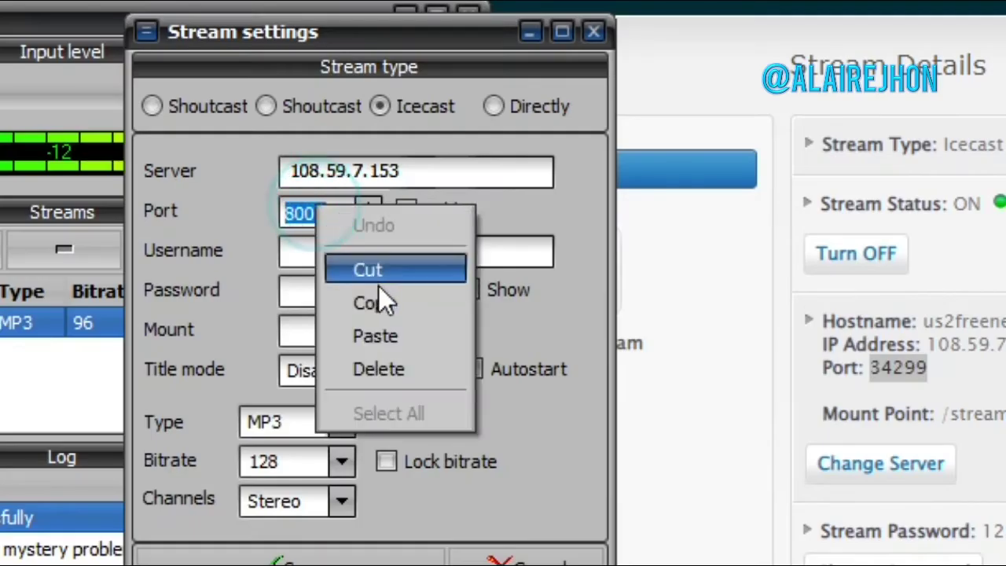
click(327, 305)
Tick Public, use the Listen2MyRadio hostname as username, and enter the password
click(415, 217)
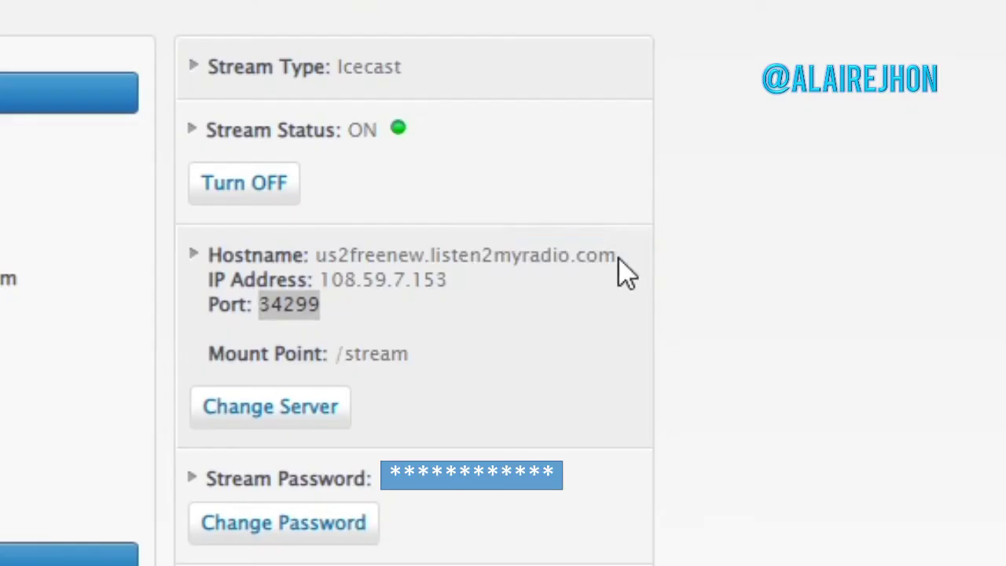
drag(622, 256, 328, 240)
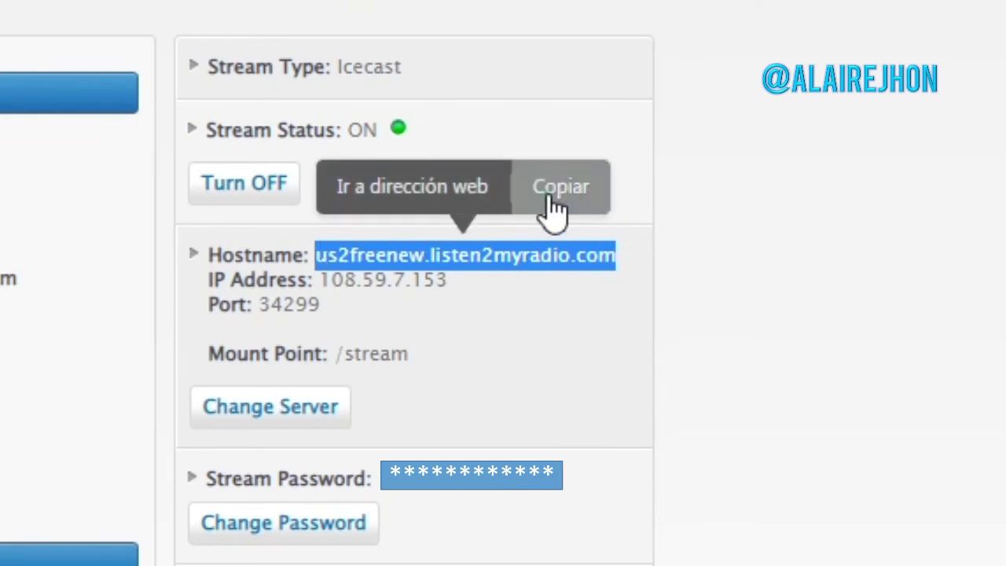
click(548, 195)
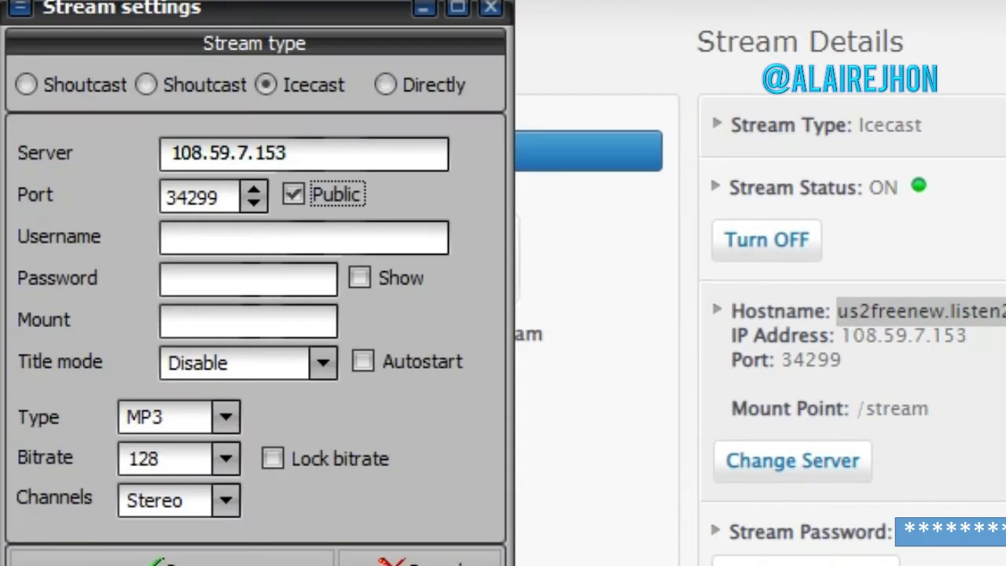
right_click(206, 244)
click(266, 379)
click(254, 287)
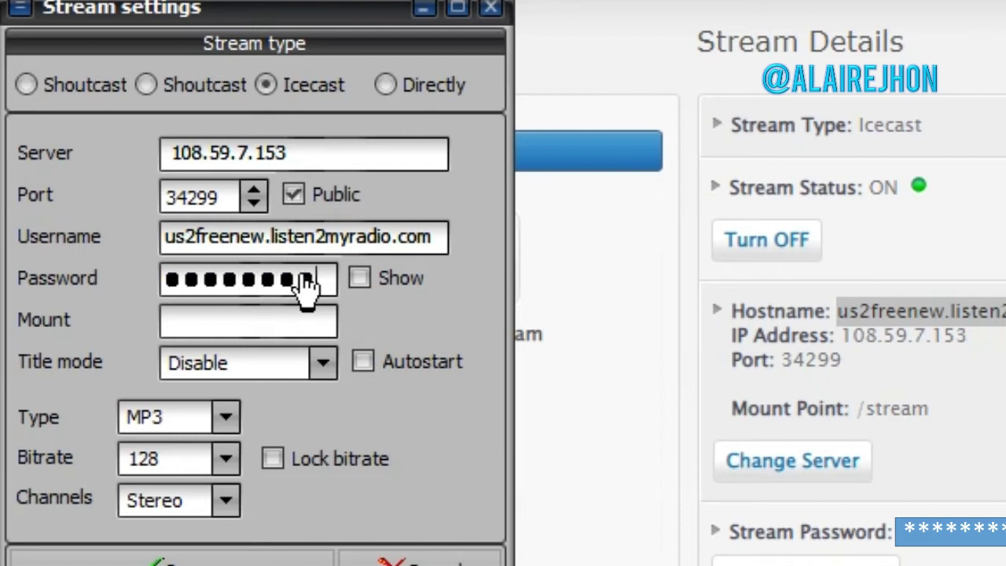
text(1)
Set the mount to /stream, keep the 128 kbps bitrate, and save the stream
drag(928, 409, 857, 409)
key(ctrl+c)
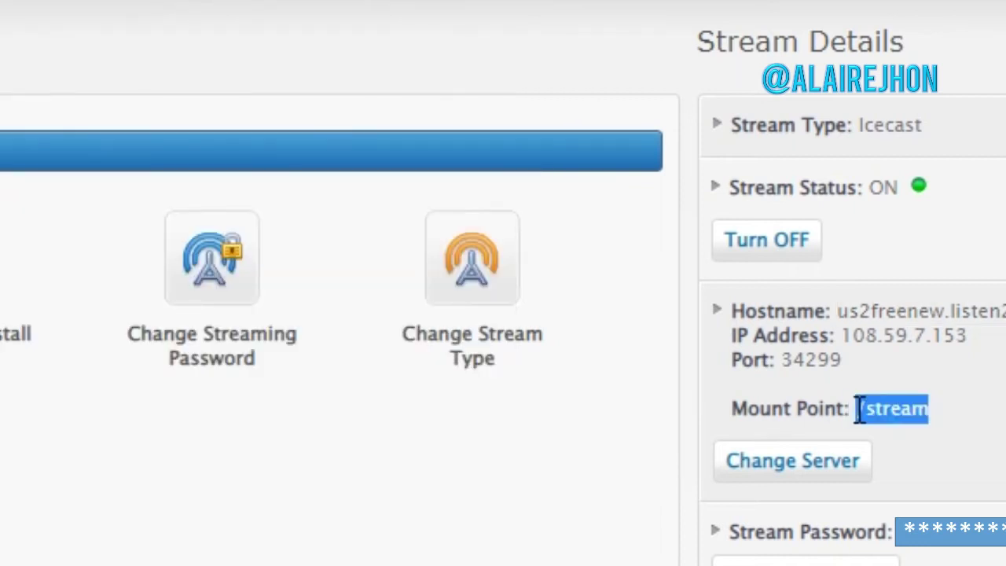
click(926, 358)
key(alt+Tab)
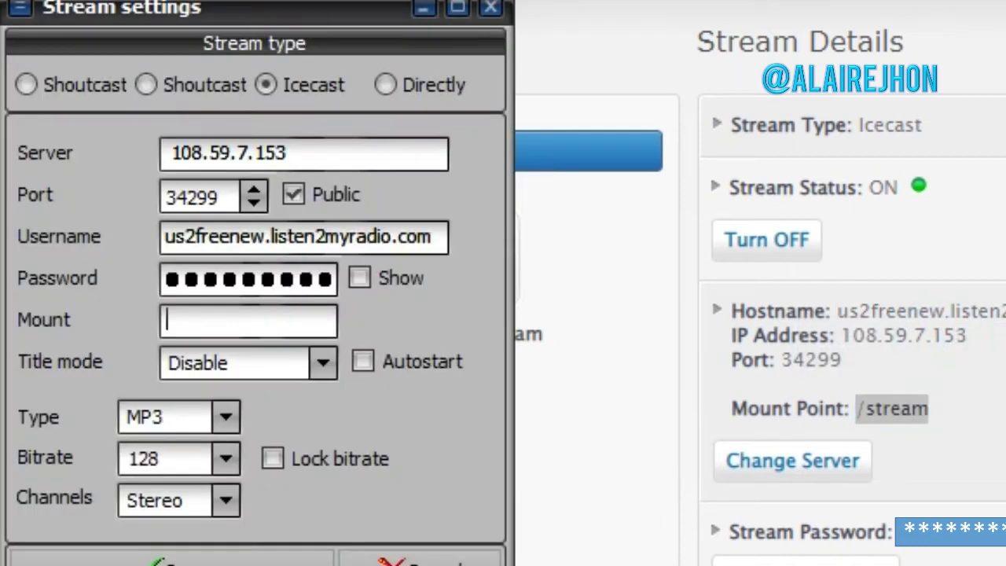
click(206, 323)
right_click(209, 325)
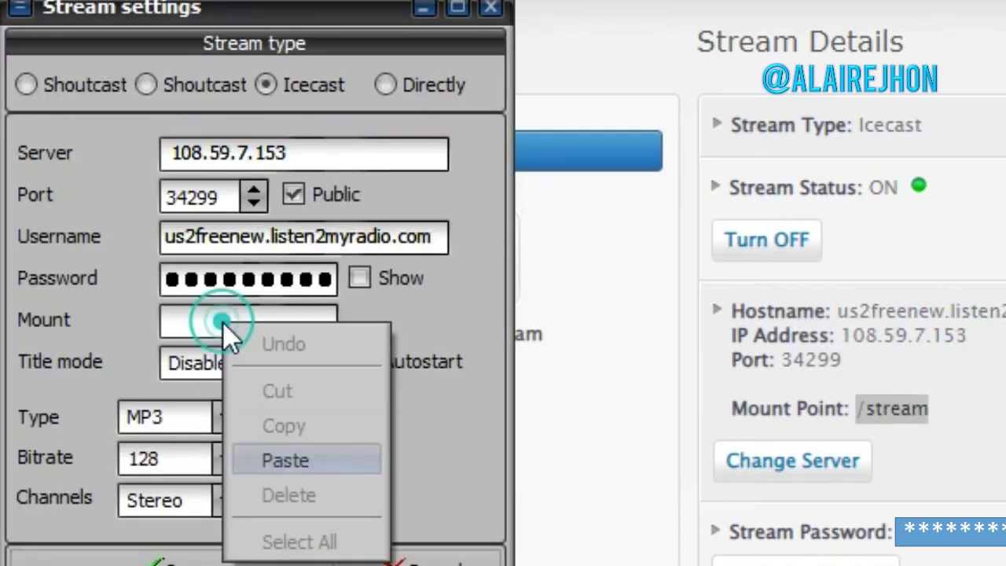
click(301, 460)
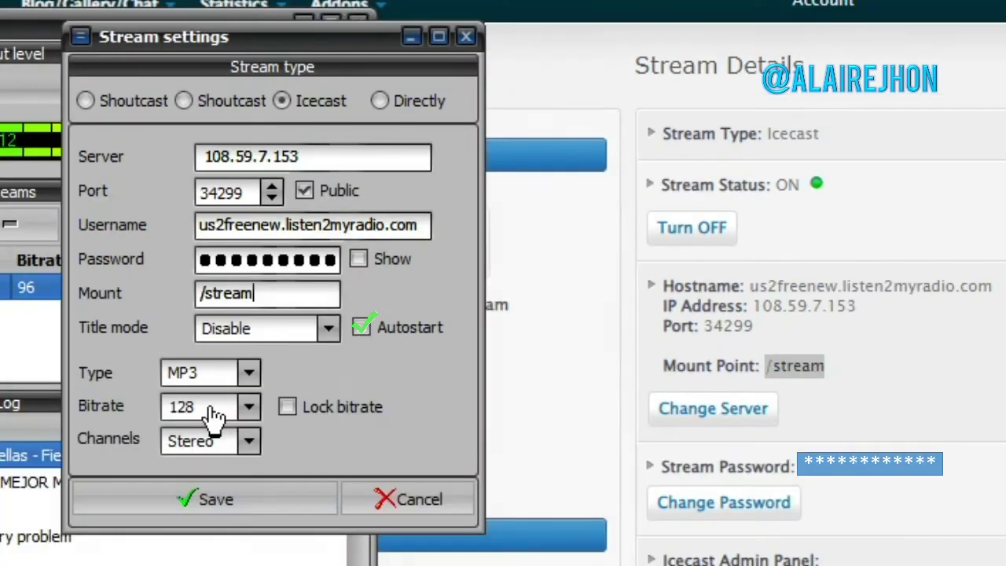
click(213, 416)
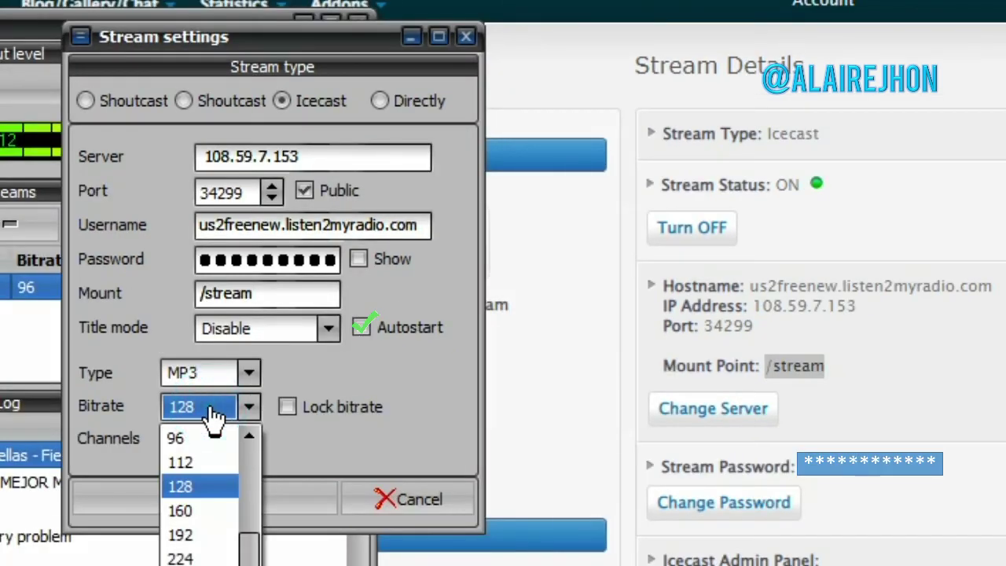
click(213, 417)
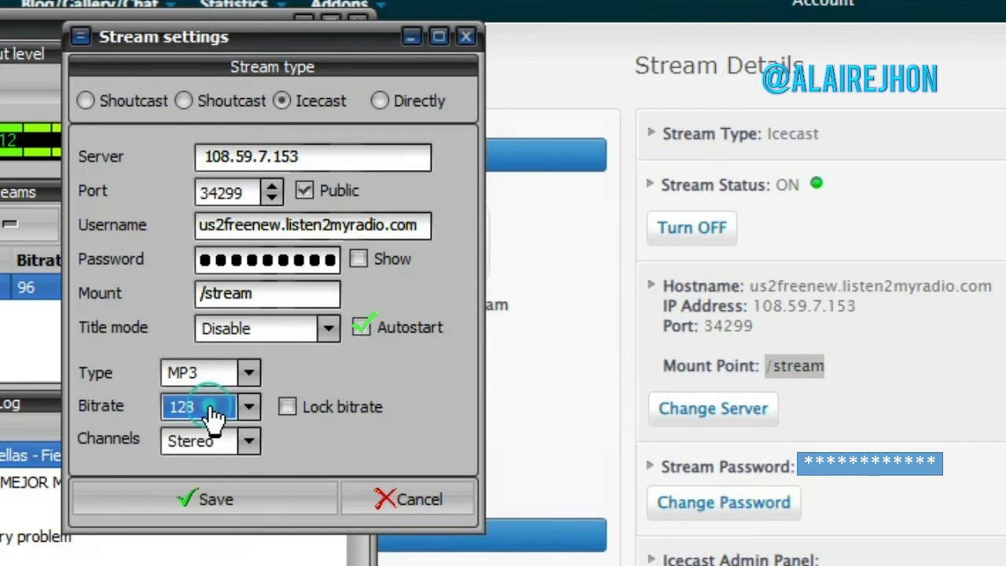
click(228, 501)
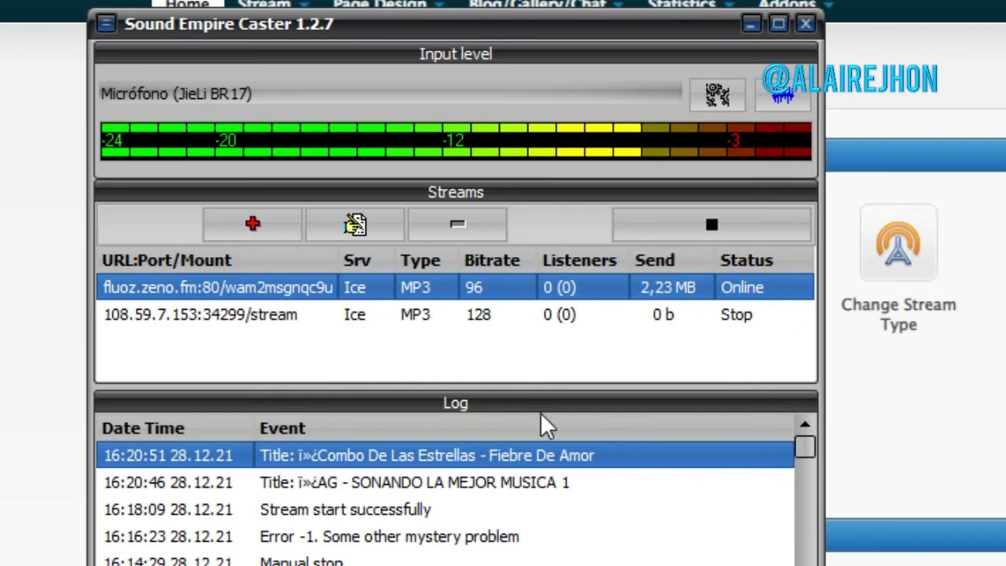
Select the 108.59.7.153:34299/stream row and start broadcasting it
click(254, 320)
click(264, 289)
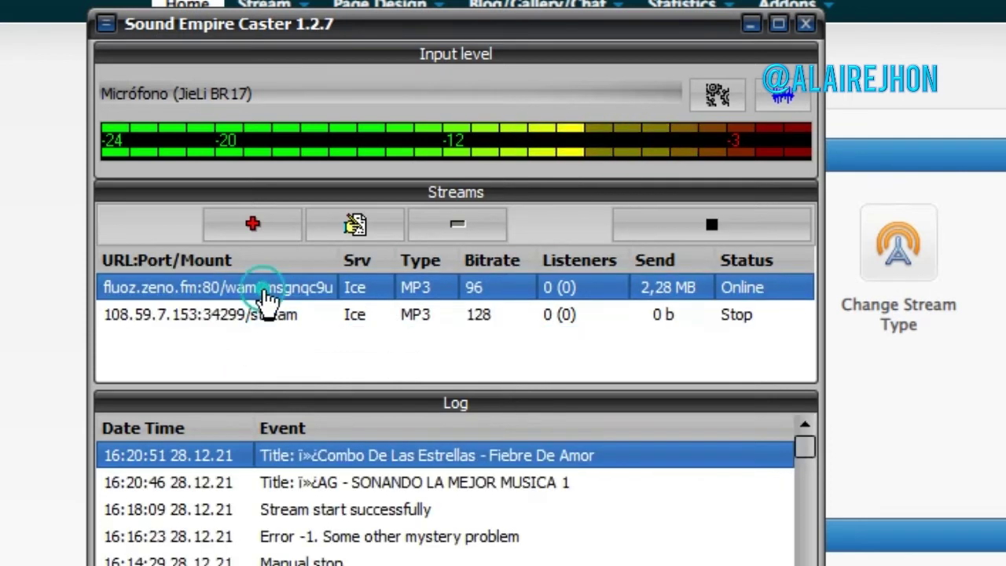
click(267, 331)
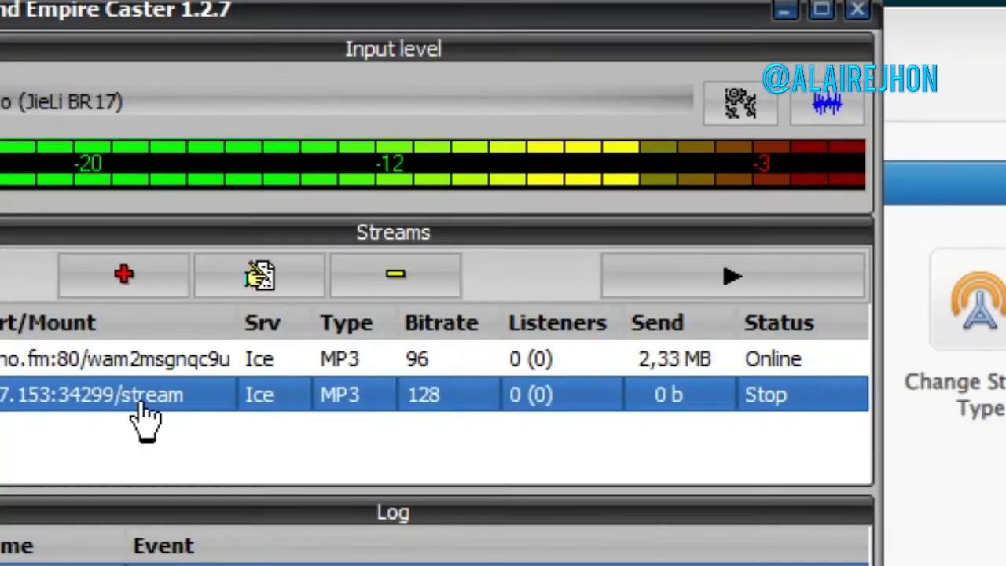
click(725, 283)
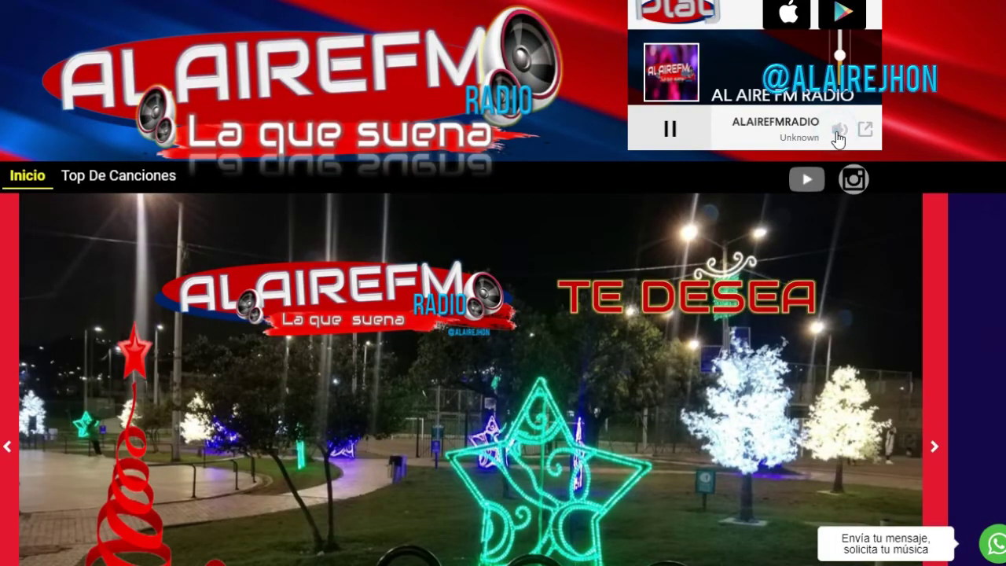
Back in the caster, review the 108.59.7.153 stream's settings without changing them
mouse_move(838, 133)
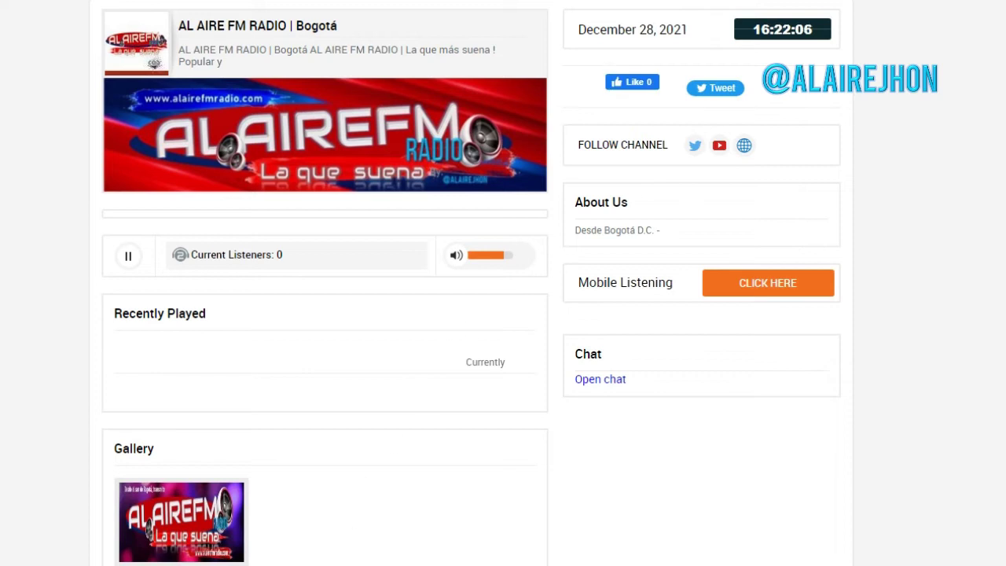
key(alt+Tab)
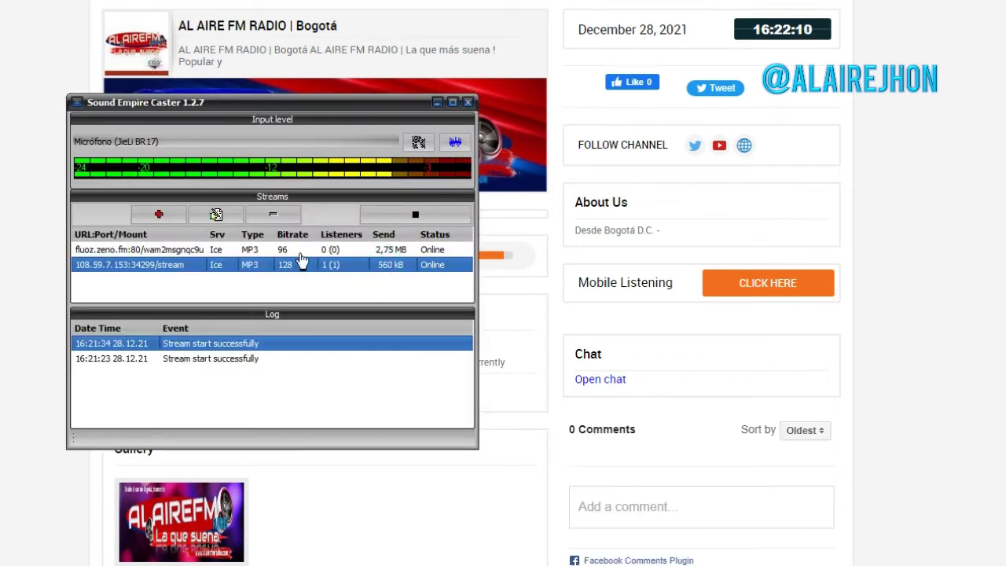
click(216, 214)
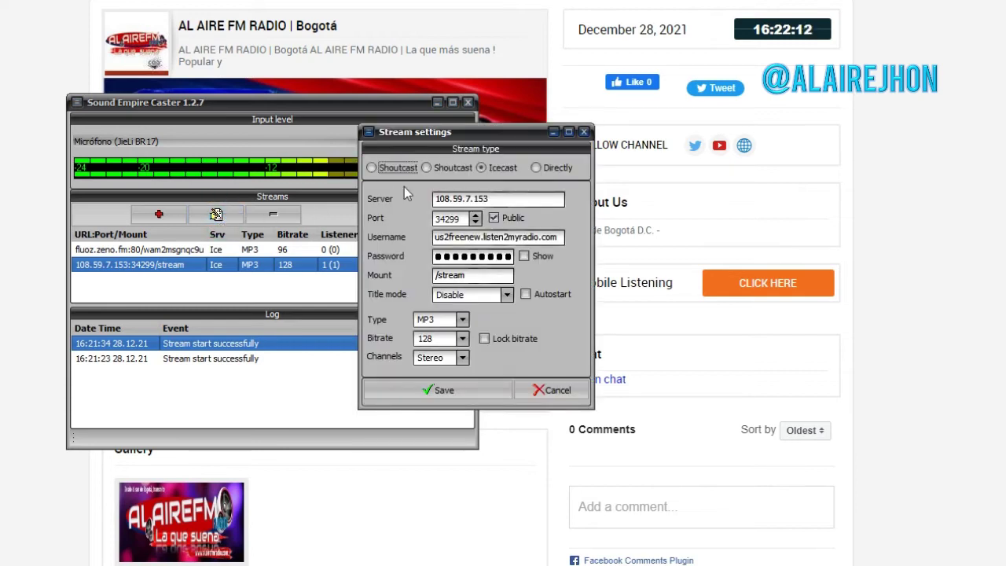
click(585, 132)
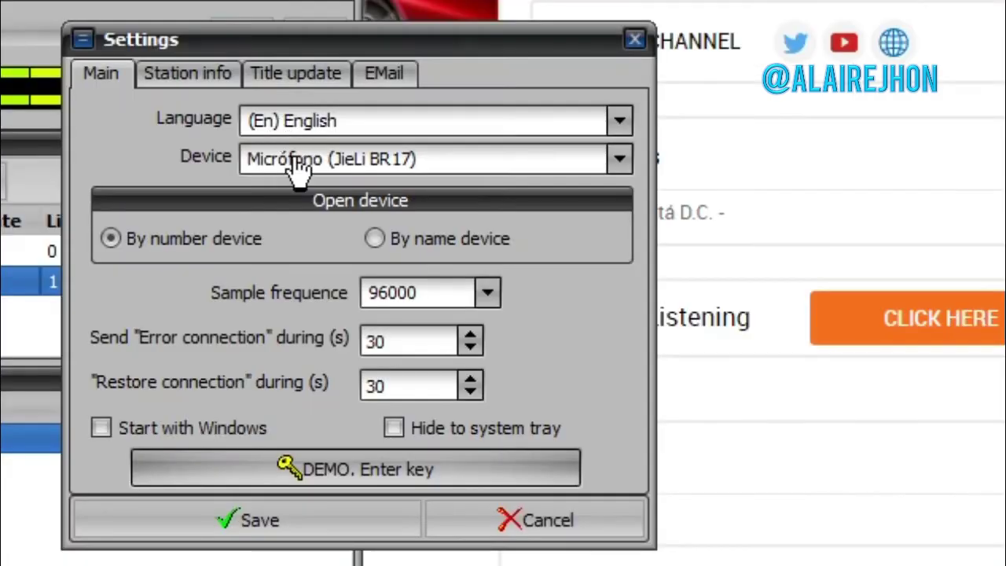
click(451, 204)
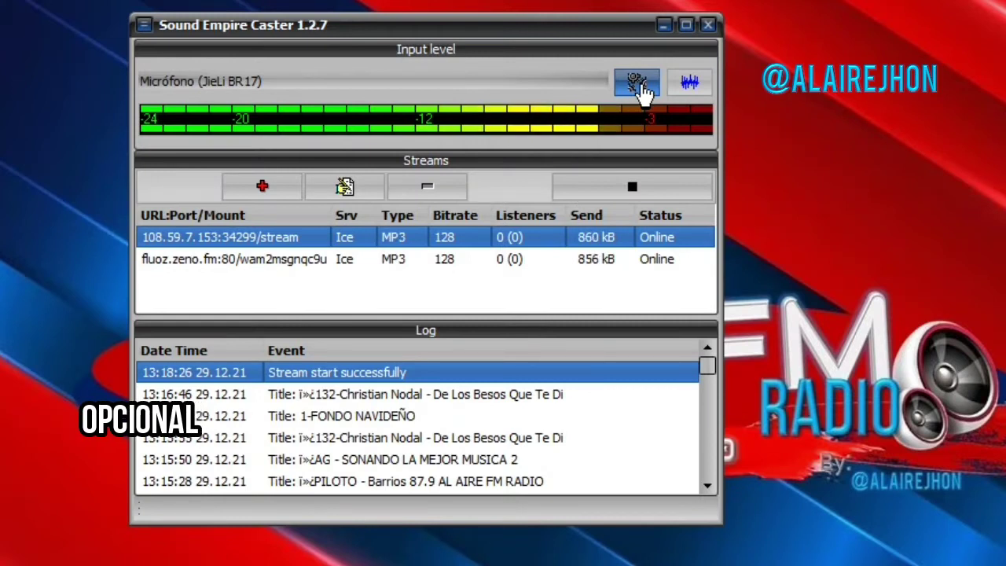
In the caster settings' Station info page, set the station name to ALAIREFM-RADIO
click(638, 85)
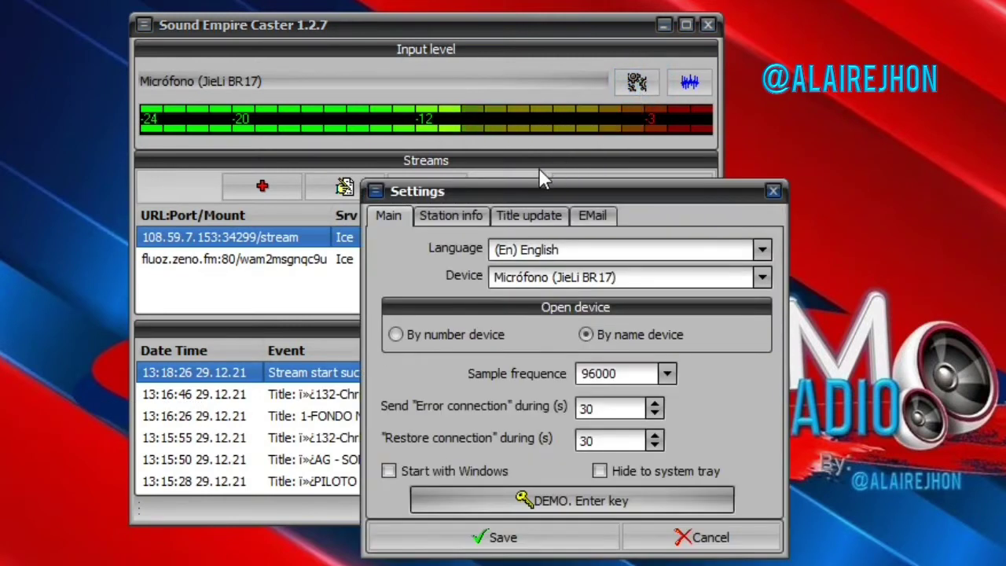
drag(486, 197, 533, 197)
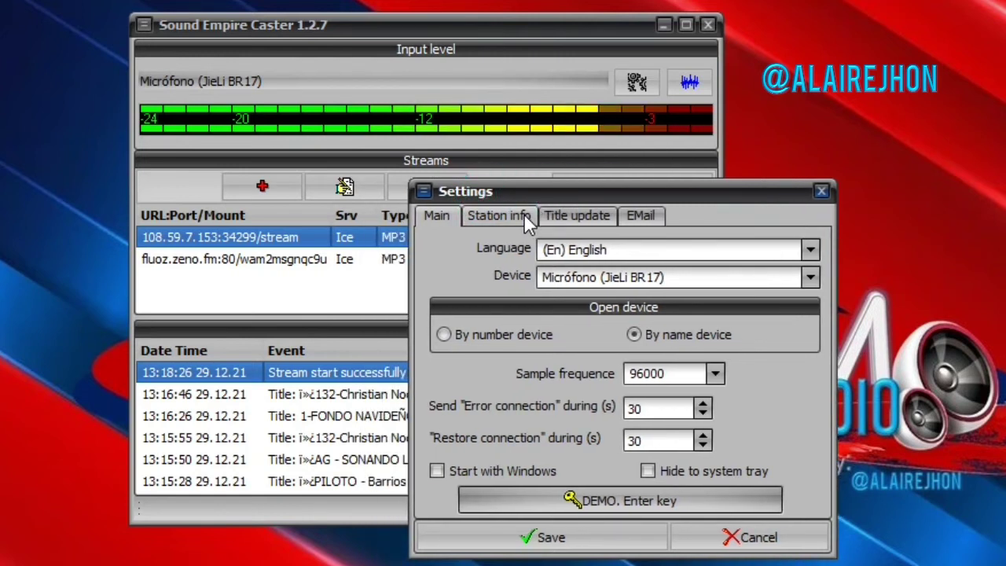
click(525, 224)
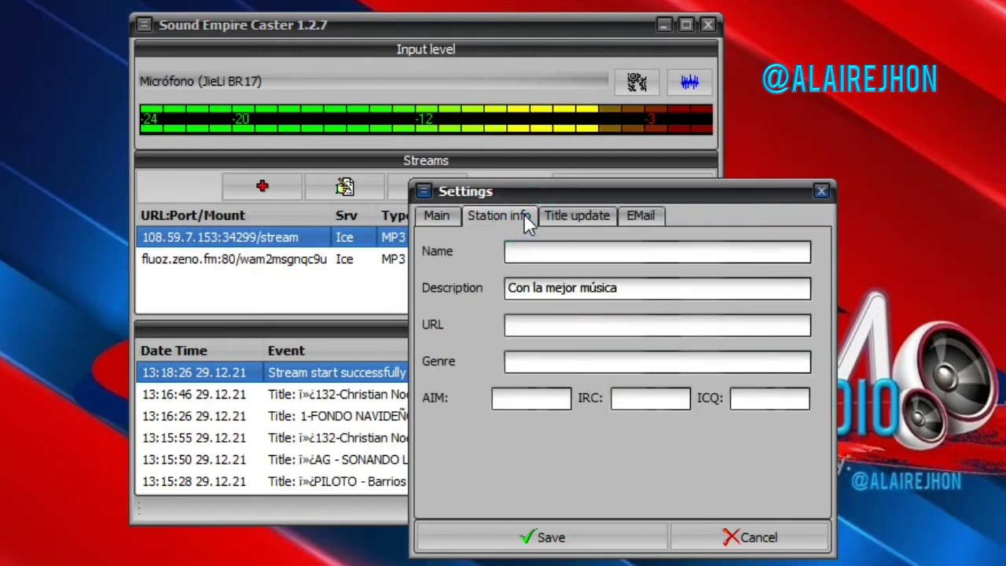
drag(539, 193, 513, 182)
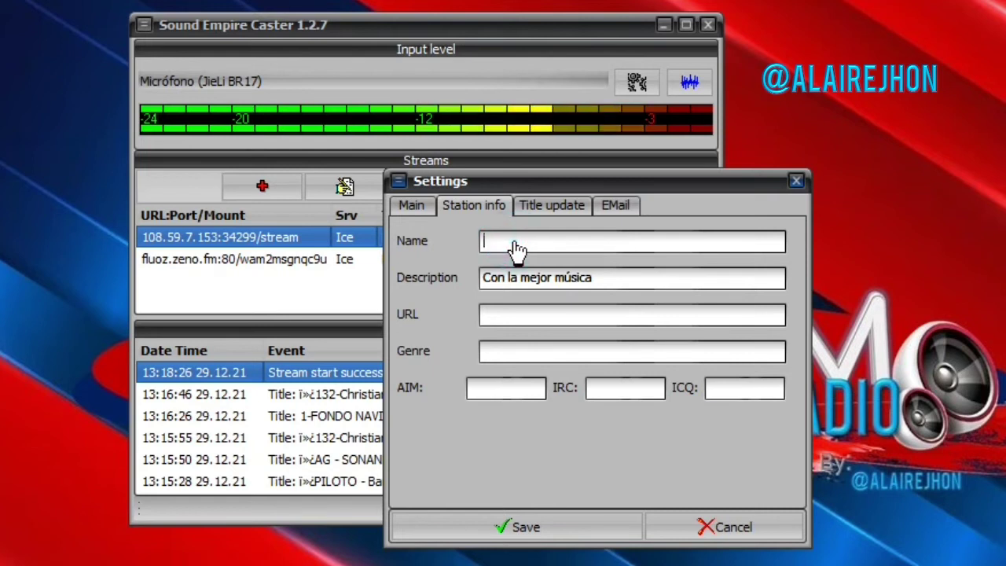
text(ALAIREFM)
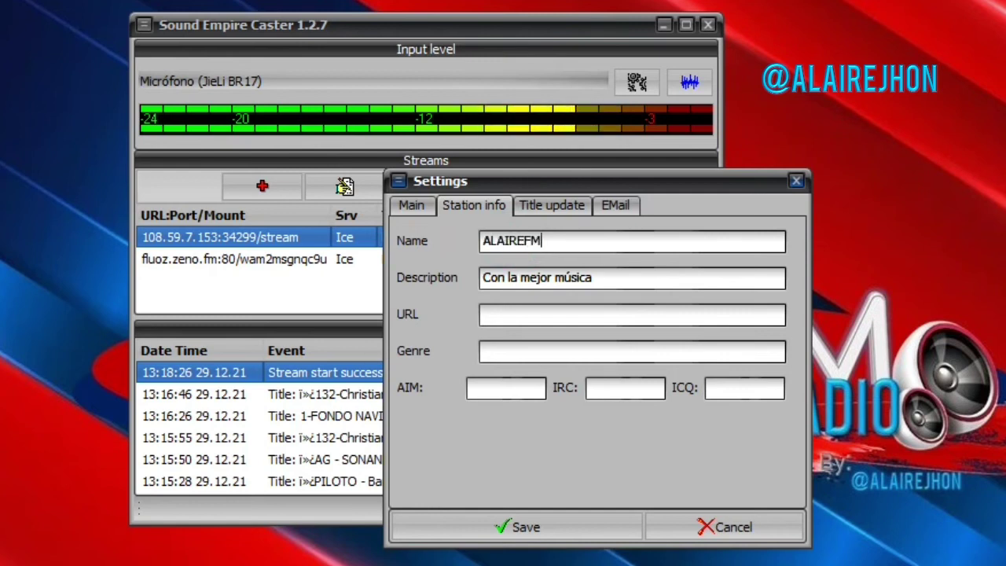
text(-RADOP)
text(IO)
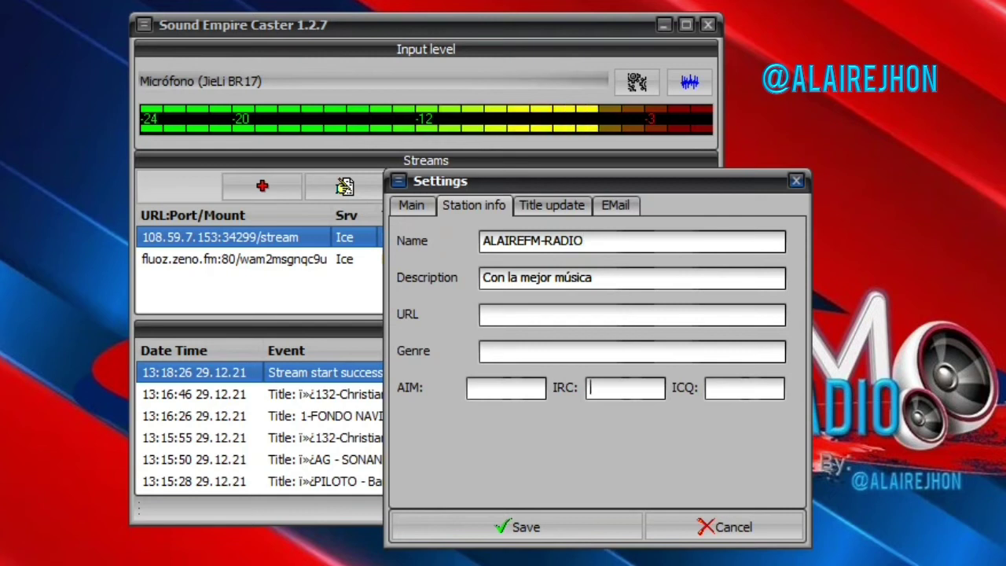
key(Tab)
key(Tab)
key(Tab)
key(Tab)
key(Tab)
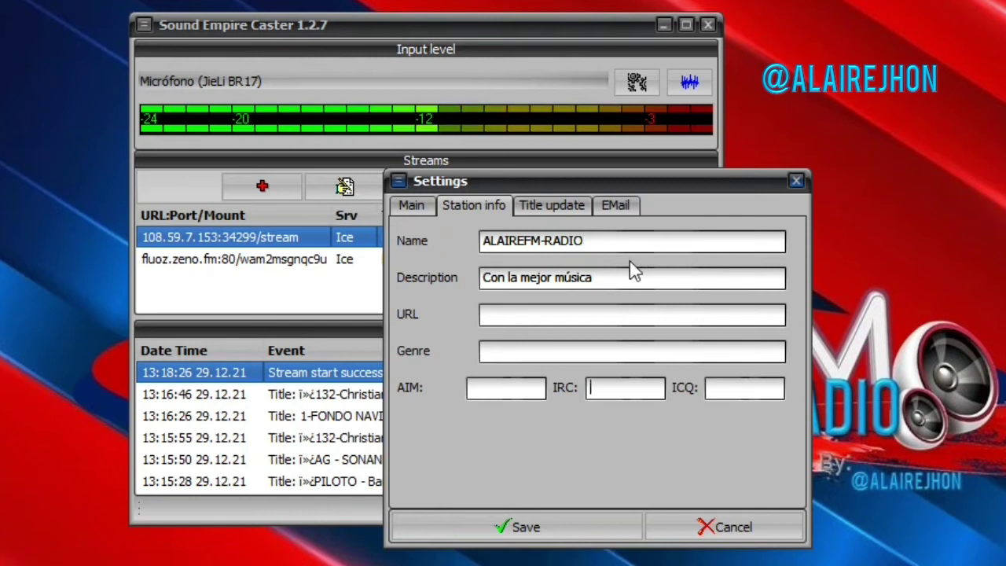
double_click(591, 283)
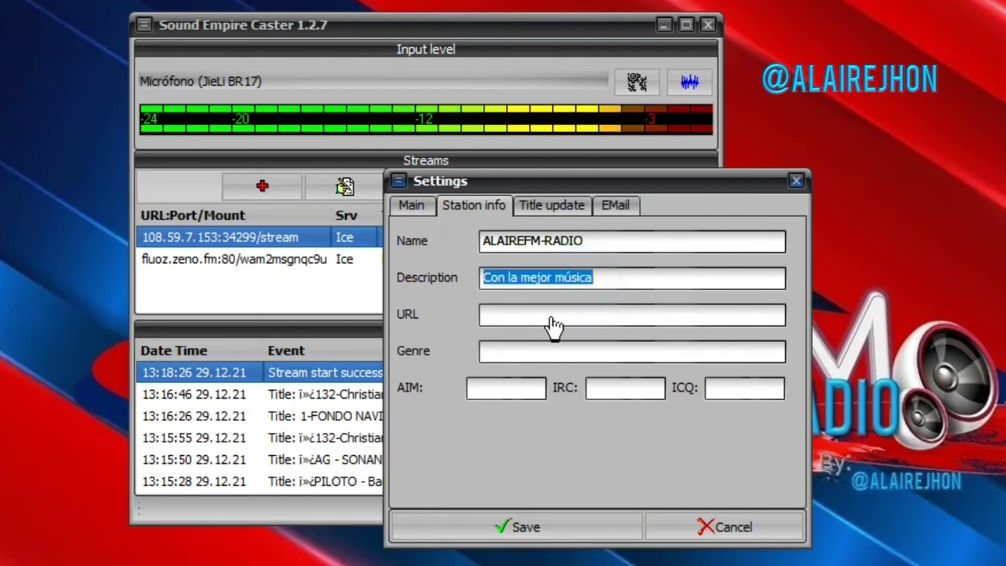
click(548, 317)
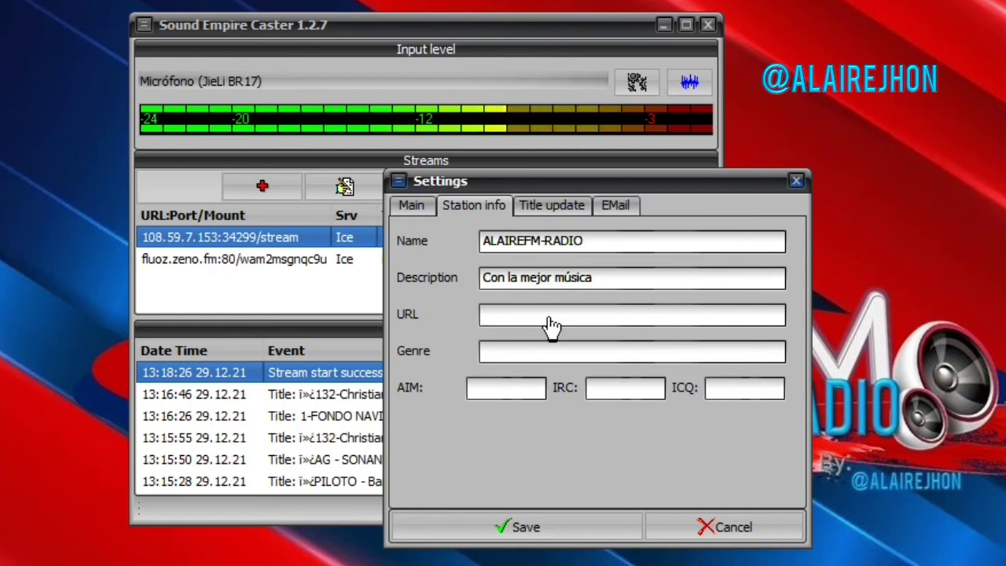
text(https://www.alairefmradio.com/)
click(547, 353)
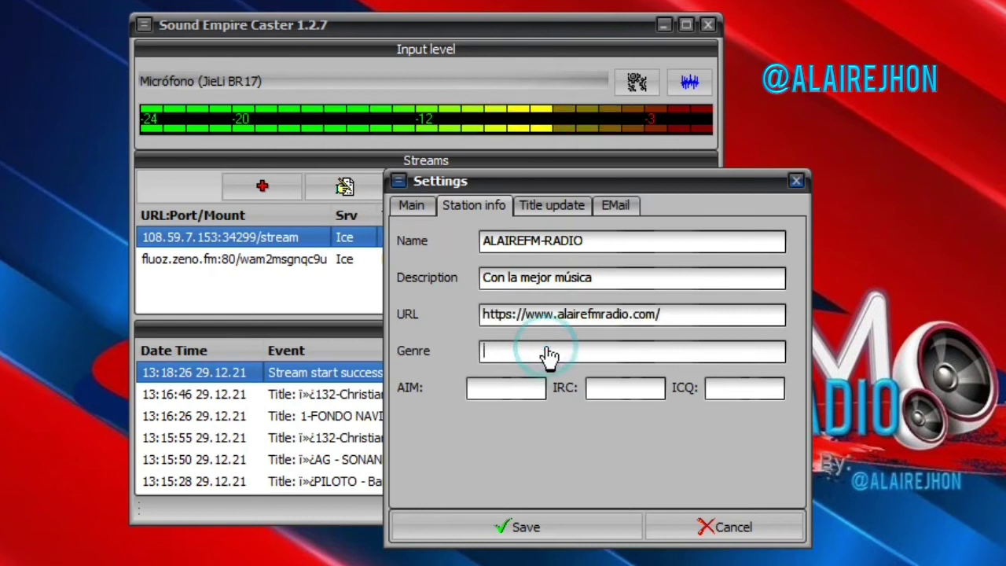
text(Crossover y Popular)
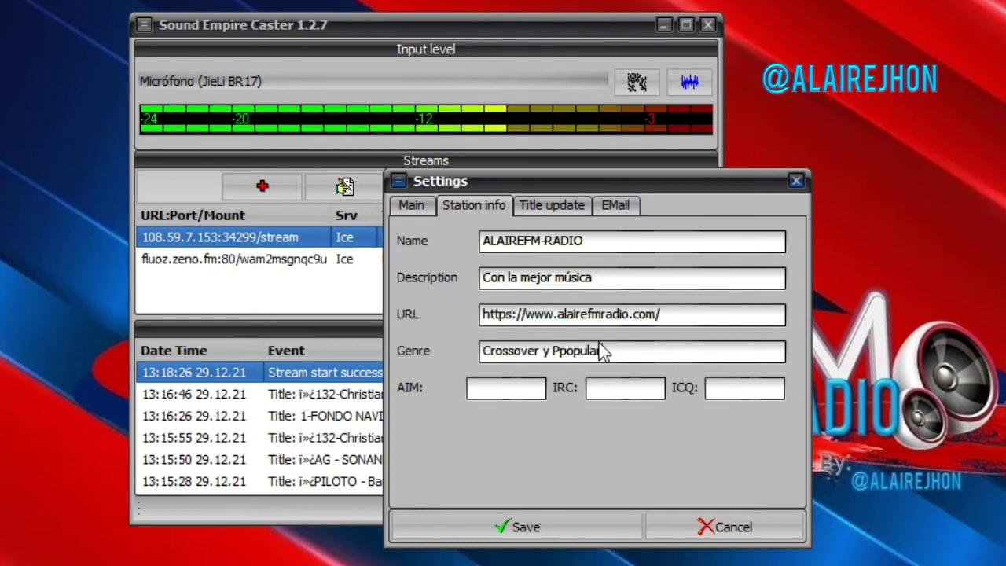
click(568, 362)
click(625, 358)
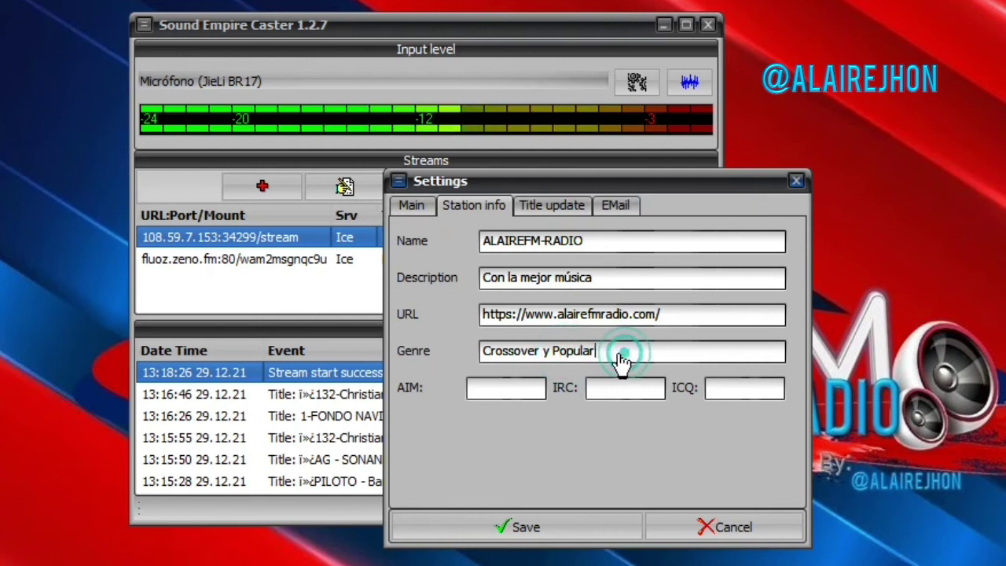
click(552, 214)
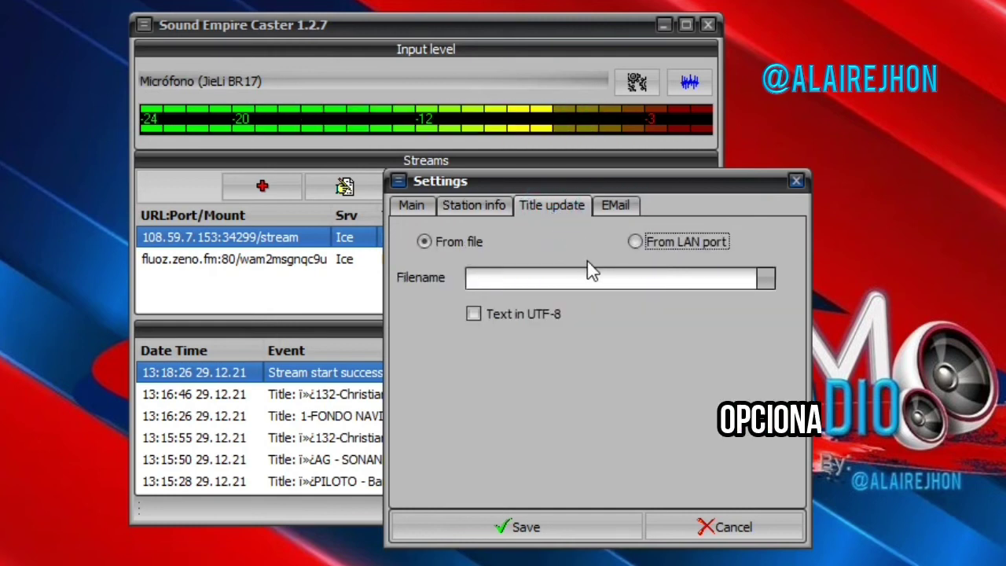
Choose nowplaying.txt from the Música folder as the title file, enable Text in UTF-8, and save
click(765, 280)
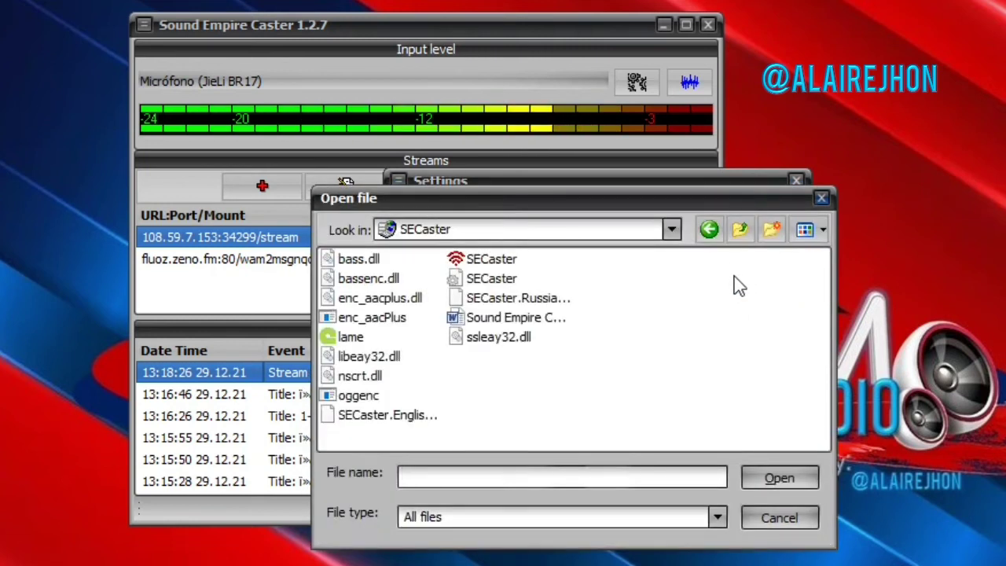
click(672, 229)
scroll(461, 409, up, 4)
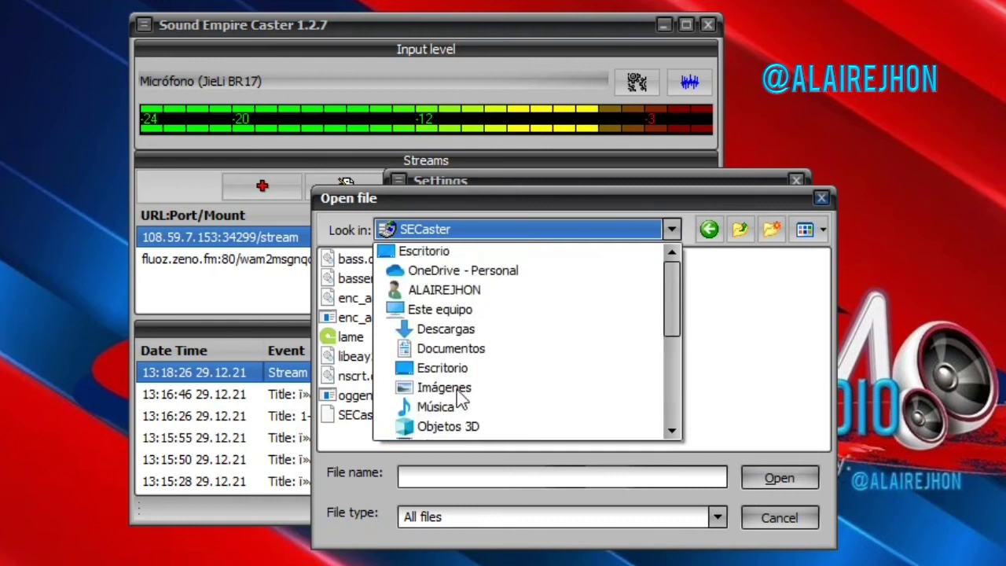
click(471, 410)
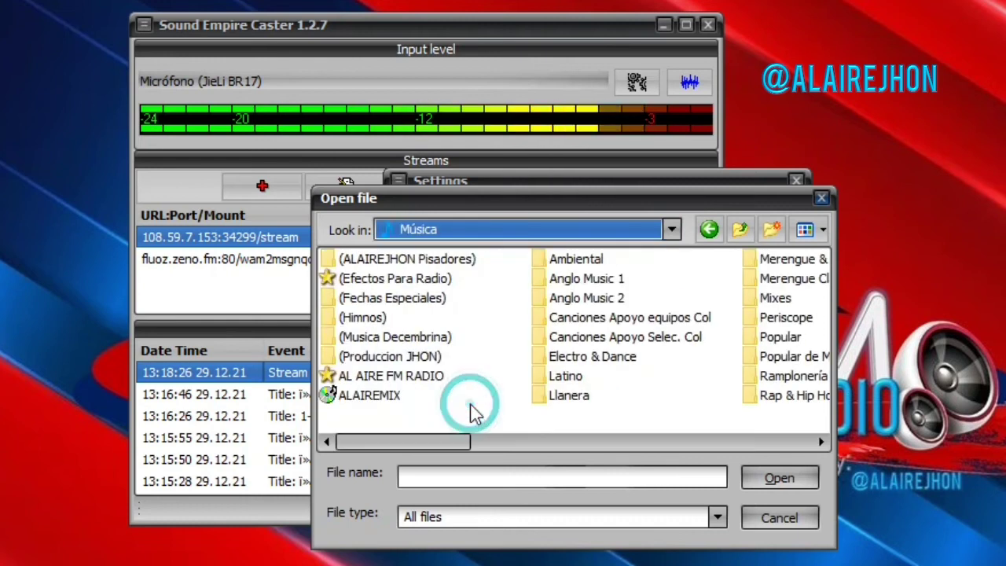
click(539, 440)
drag(539, 440, 618, 441)
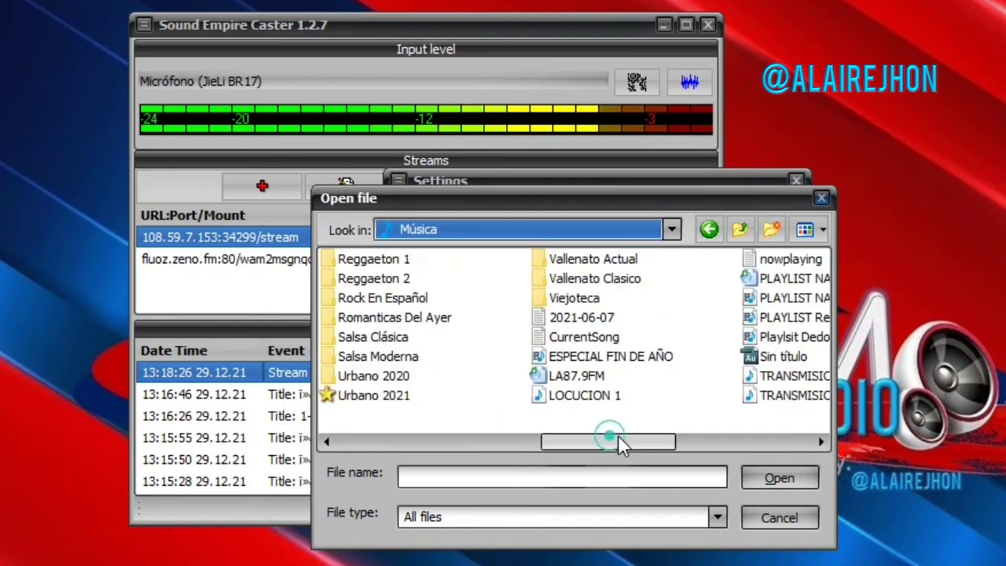
click(582, 340)
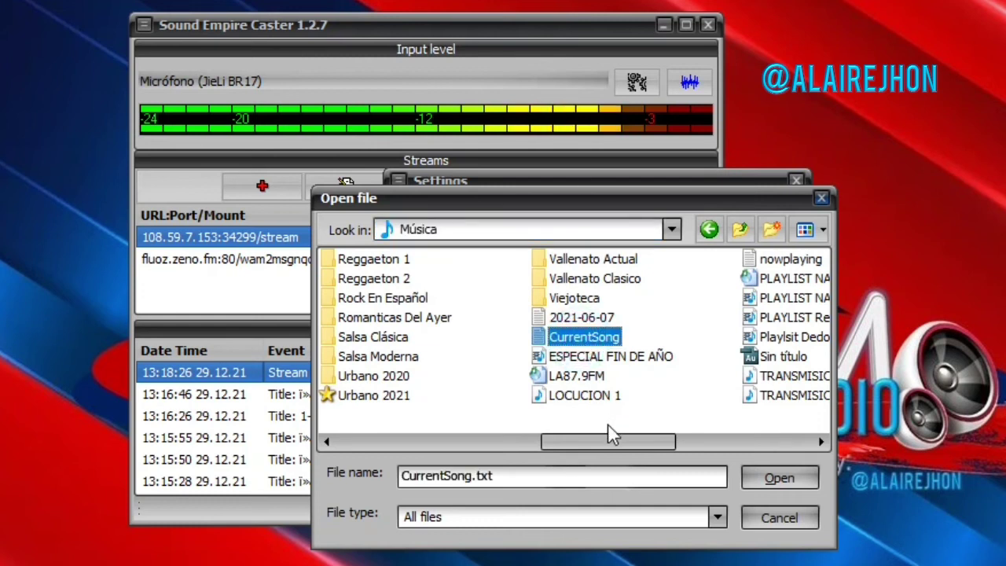
click(755, 259)
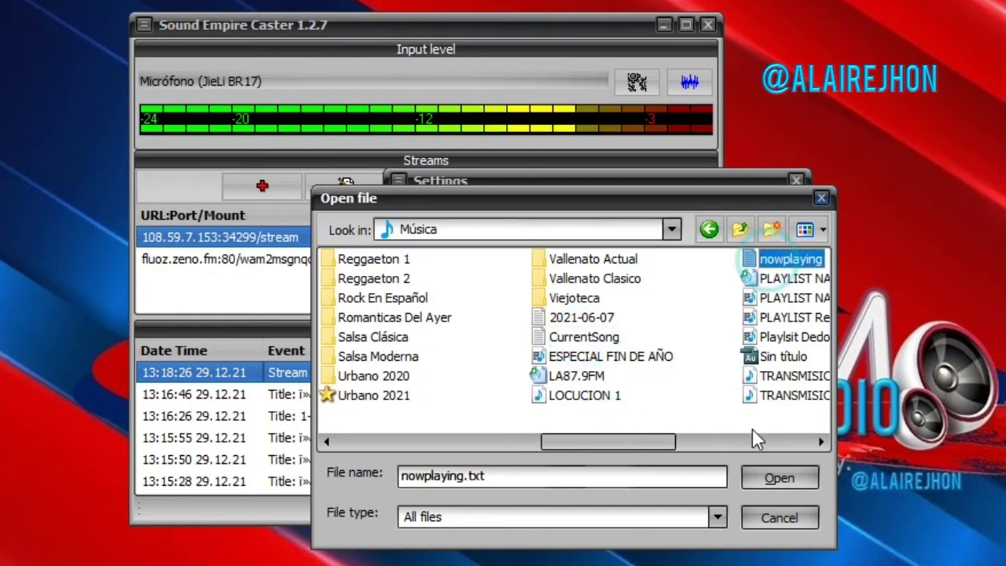
click(775, 477)
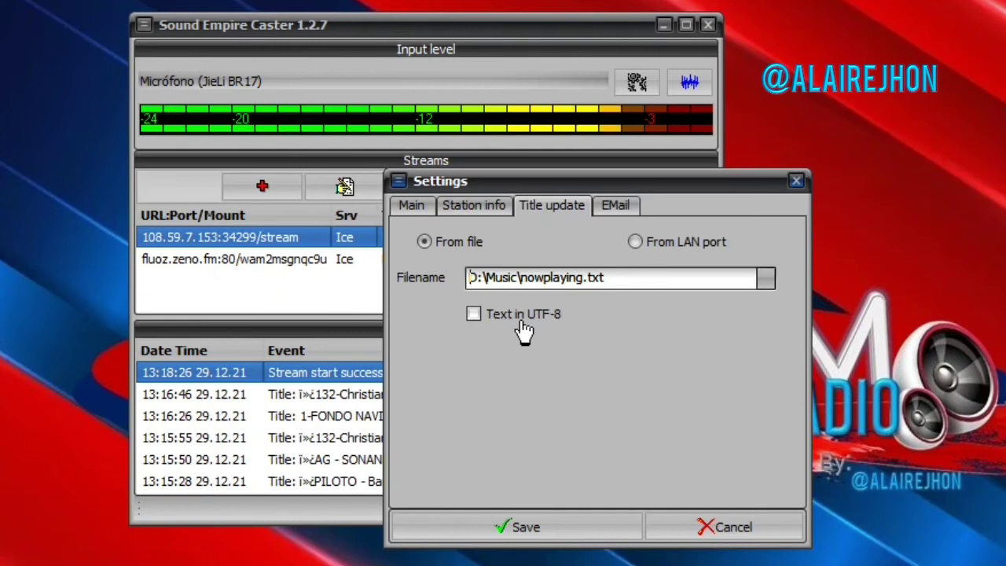
click(520, 329)
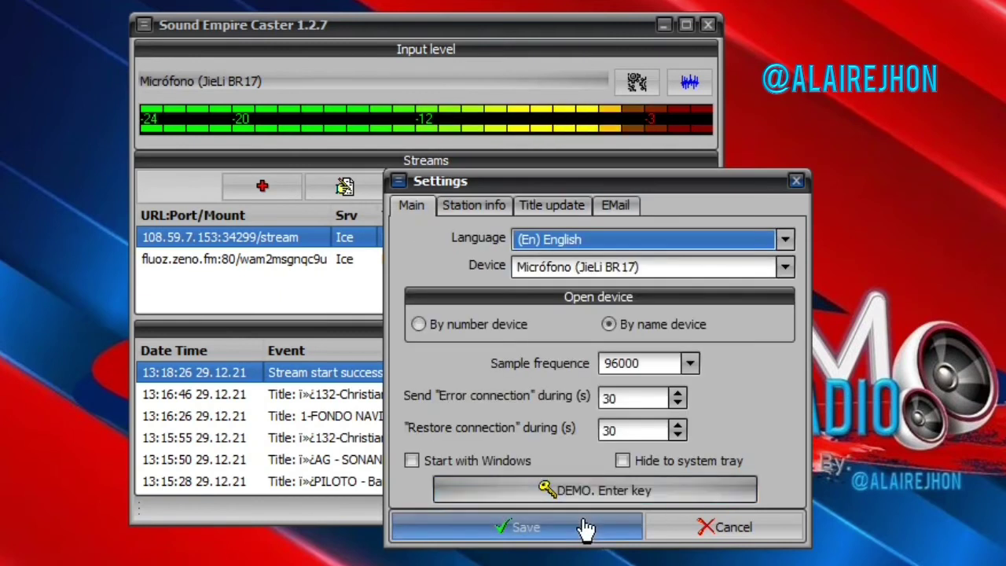
click(581, 527)
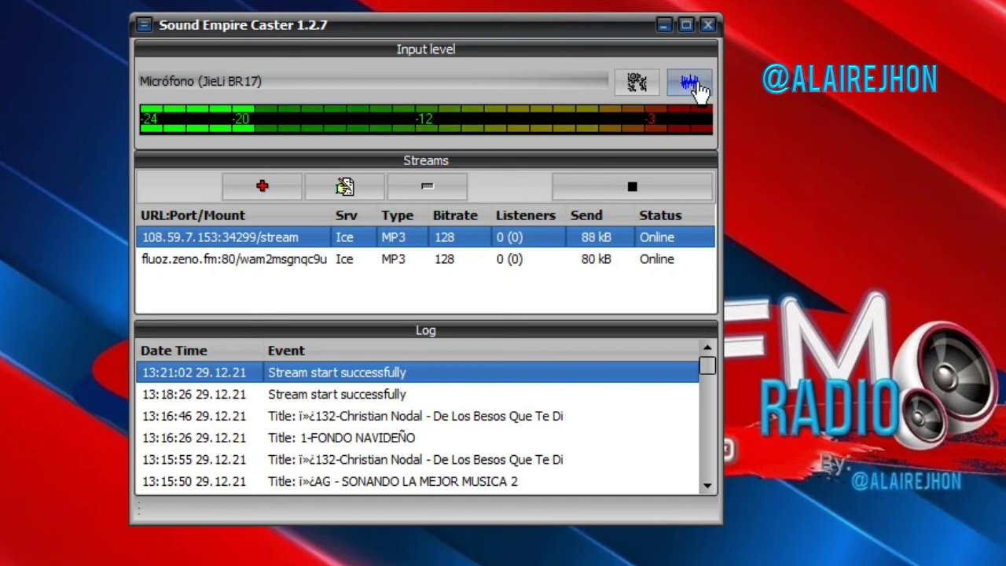
Minimize the caster, restore it from the hidden tray icons, then switch to RadioBOSS
click(663, 25)
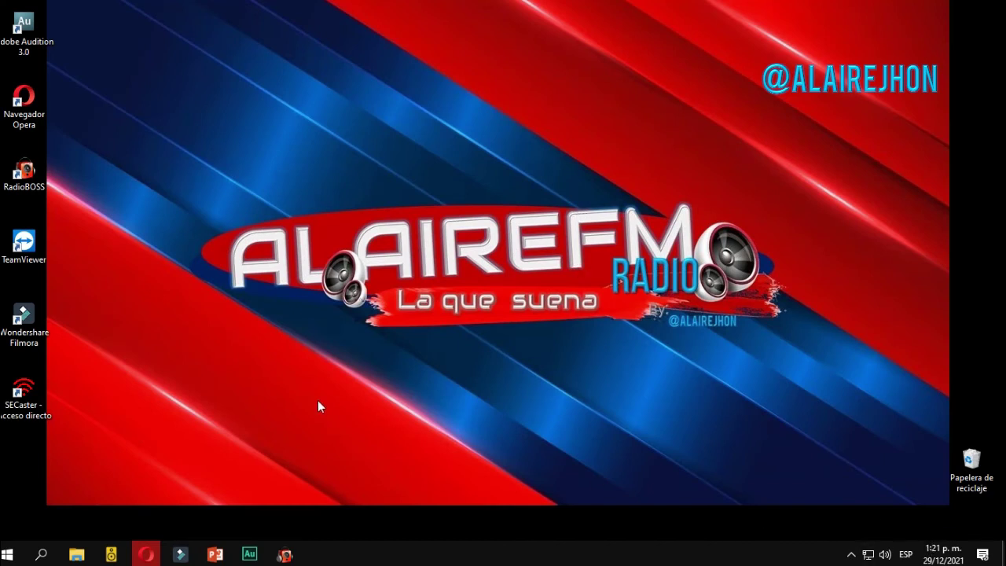
click(849, 555)
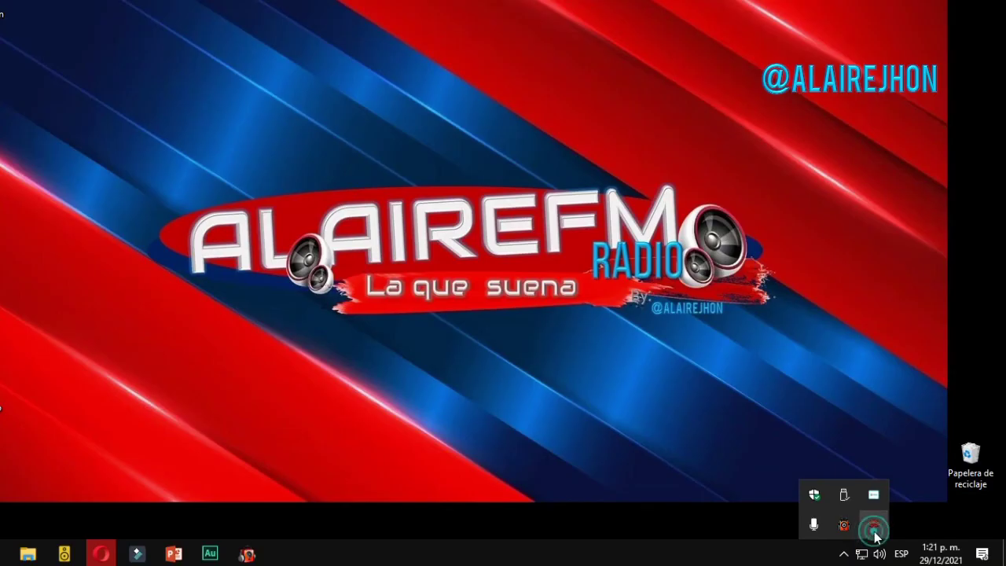
click(875, 526)
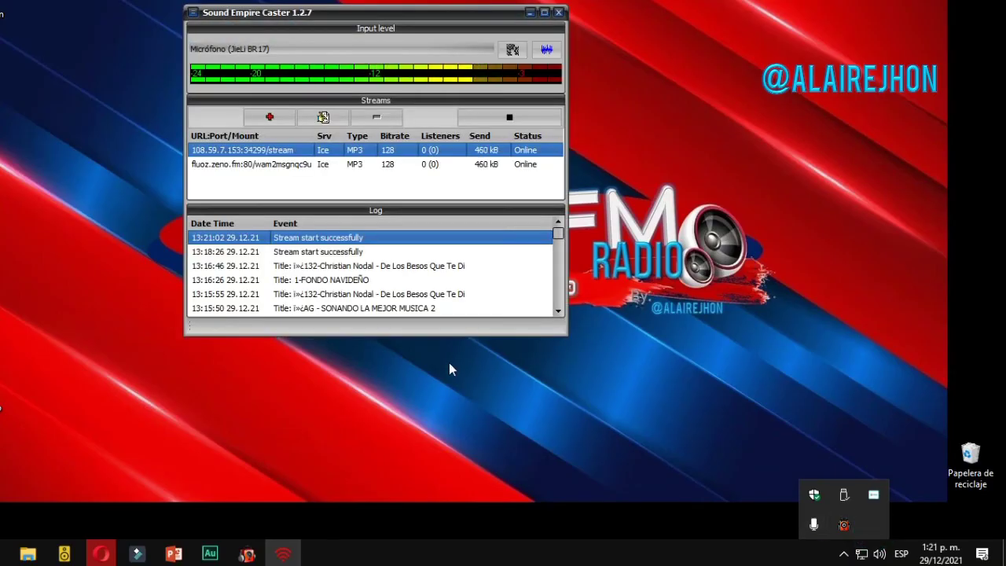
click(245, 555)
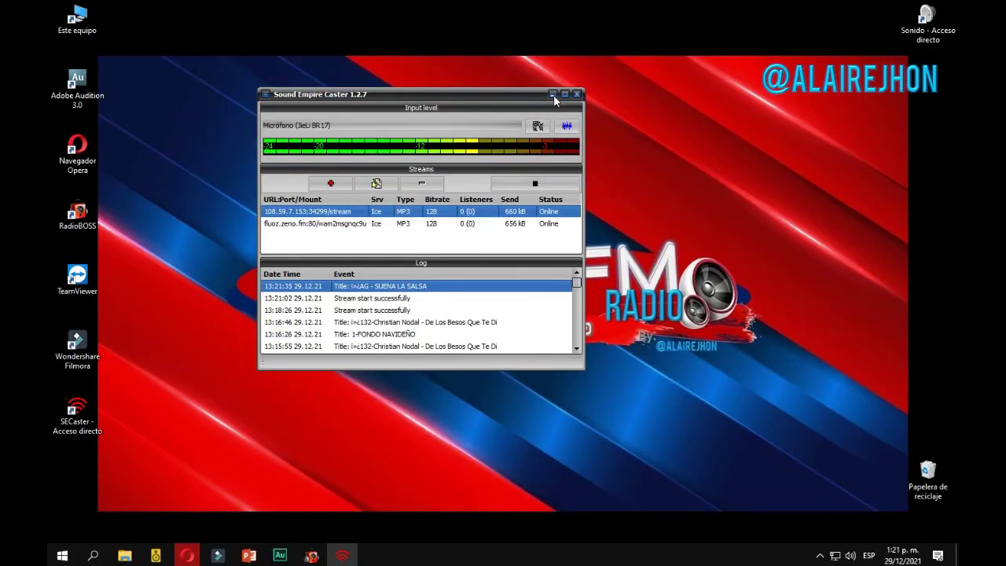
Minimize RadioBOSS and reopen the caster from the tray, its log showing Sonora Poncena - Canto Al Amor
click(554, 96)
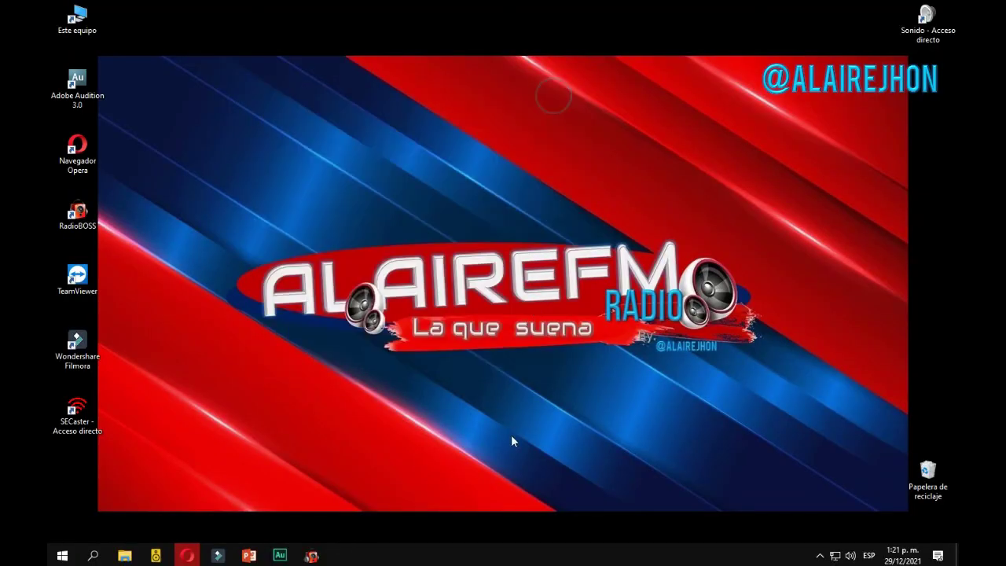
click(325, 559)
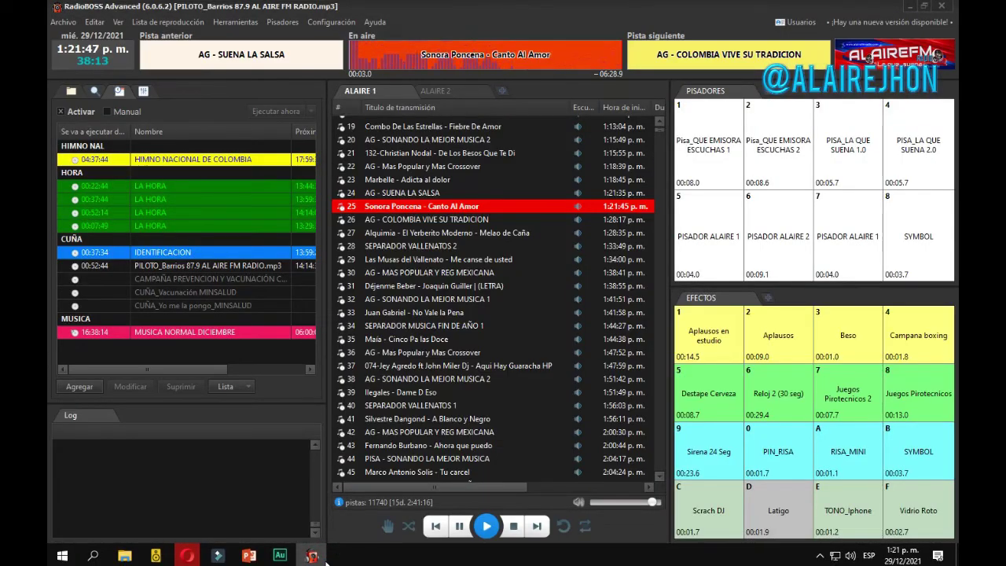
click(326, 560)
click(819, 556)
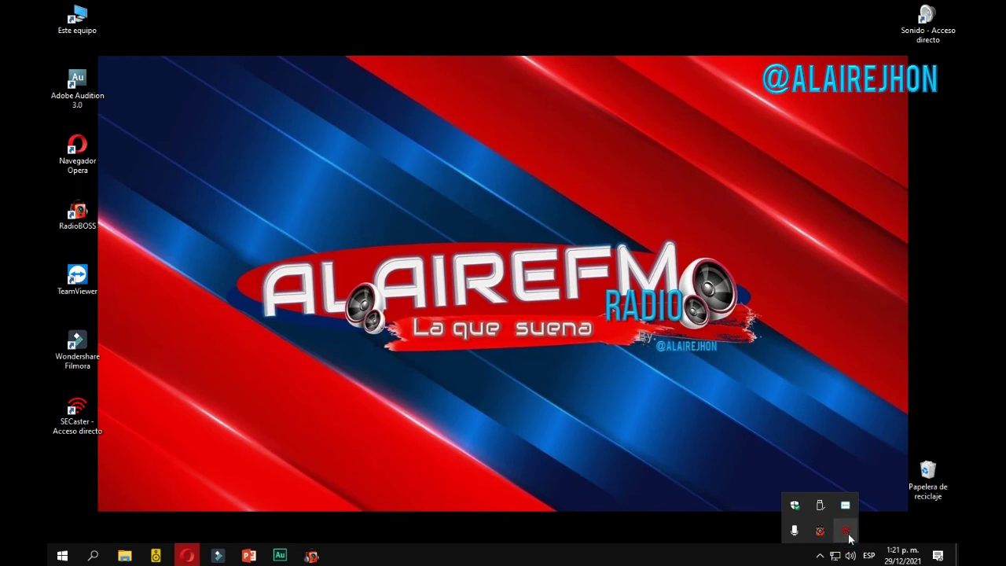
click(847, 533)
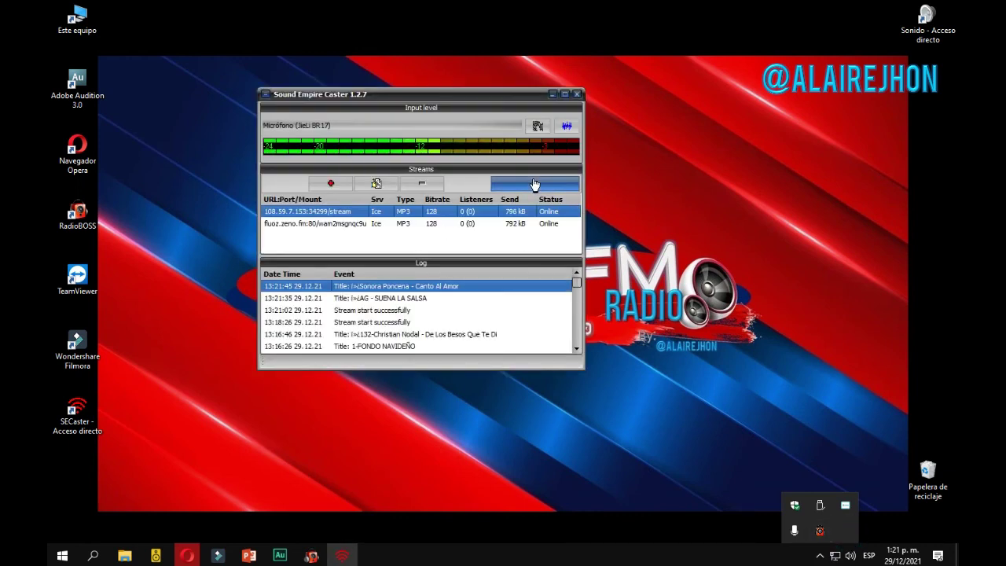
Exit the caster, confirming Yes to stop both streams, then relaunch SECaster from Explorer
click(577, 94)
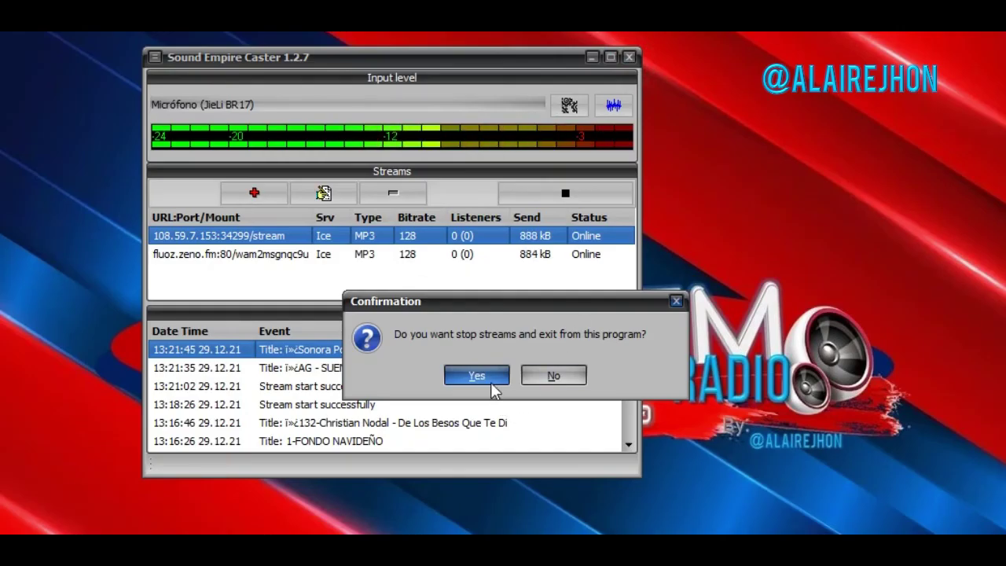
click(478, 377)
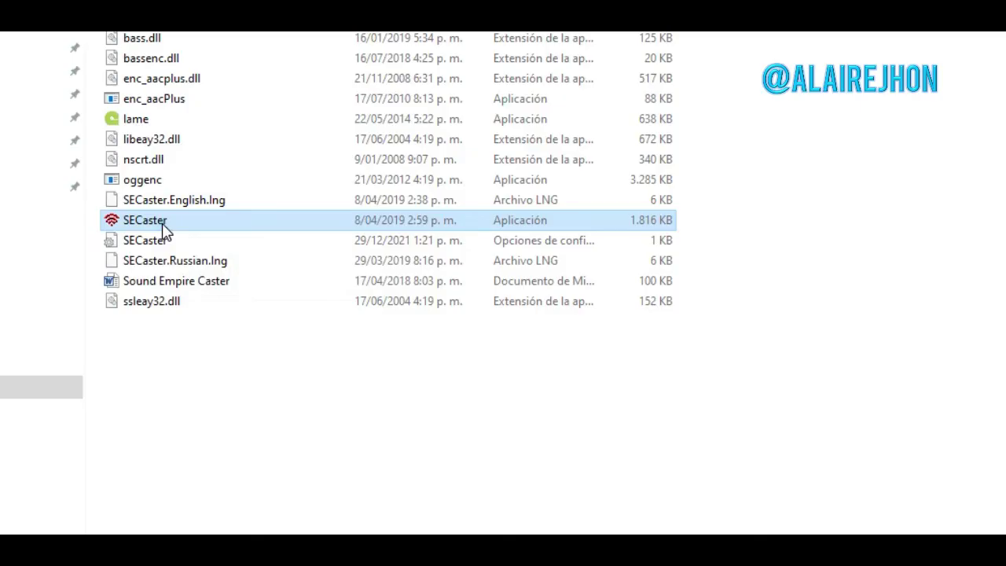
double_click(162, 222)
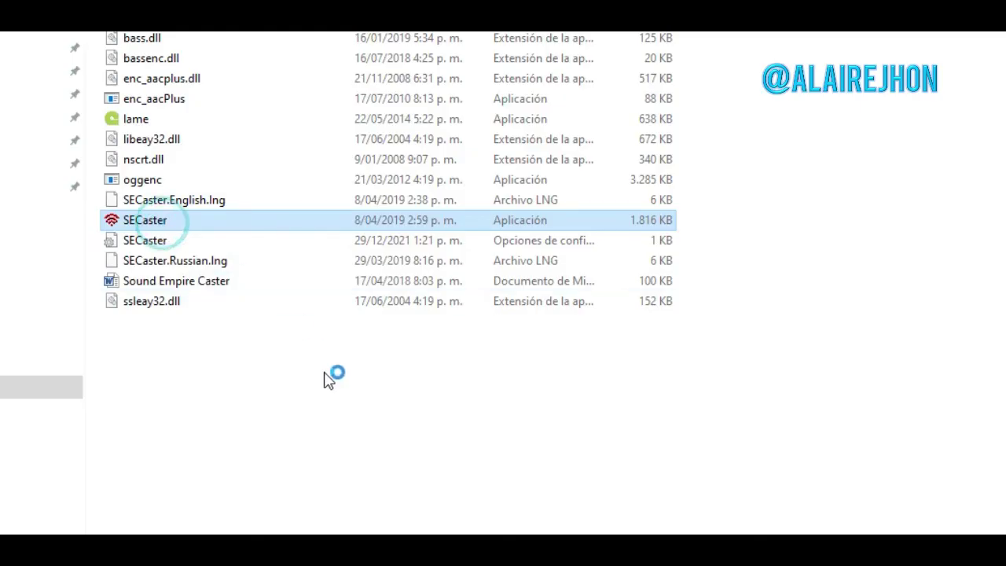